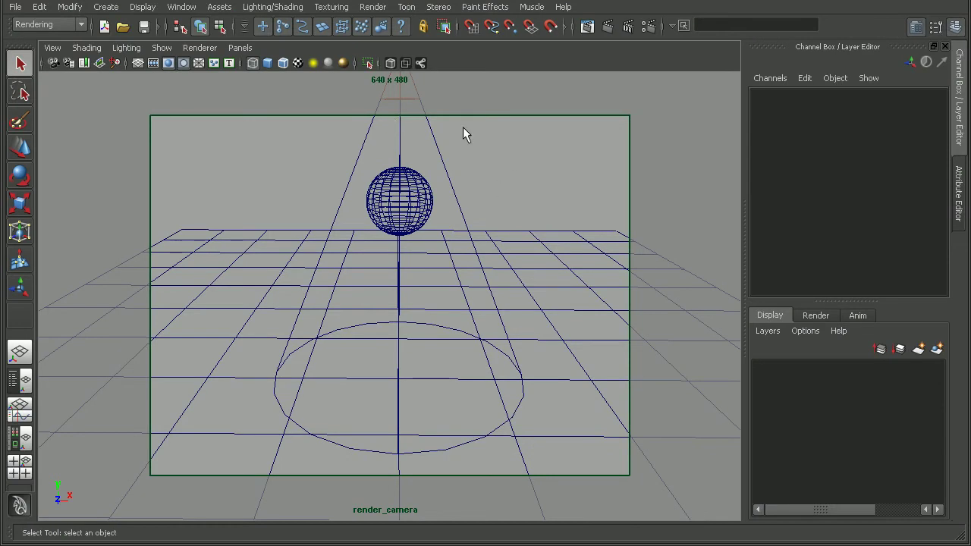
- Render the render_camera view with mental ray and examine the sphere, light fog cone and floor shadow up close
click(612, 29)
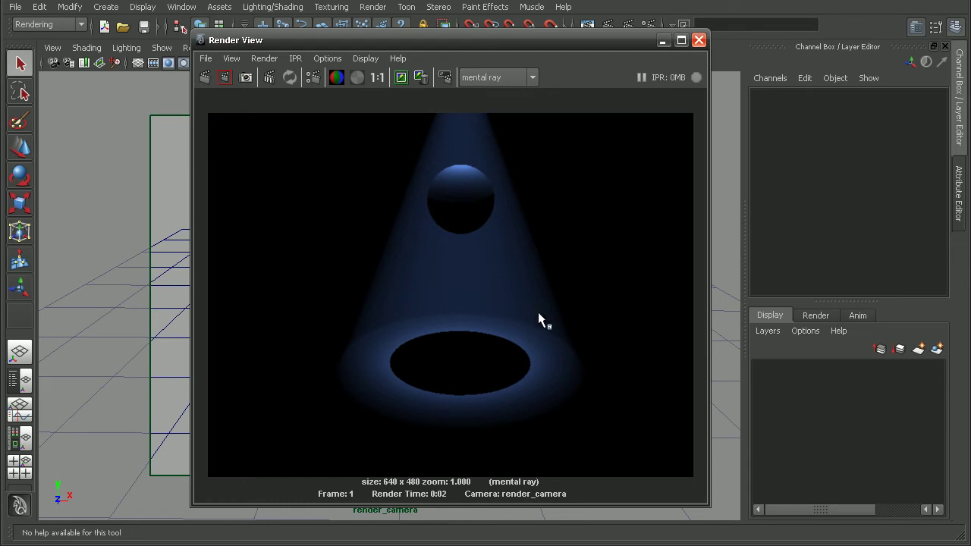
alt+right_drag(485, 299, 550, 336)
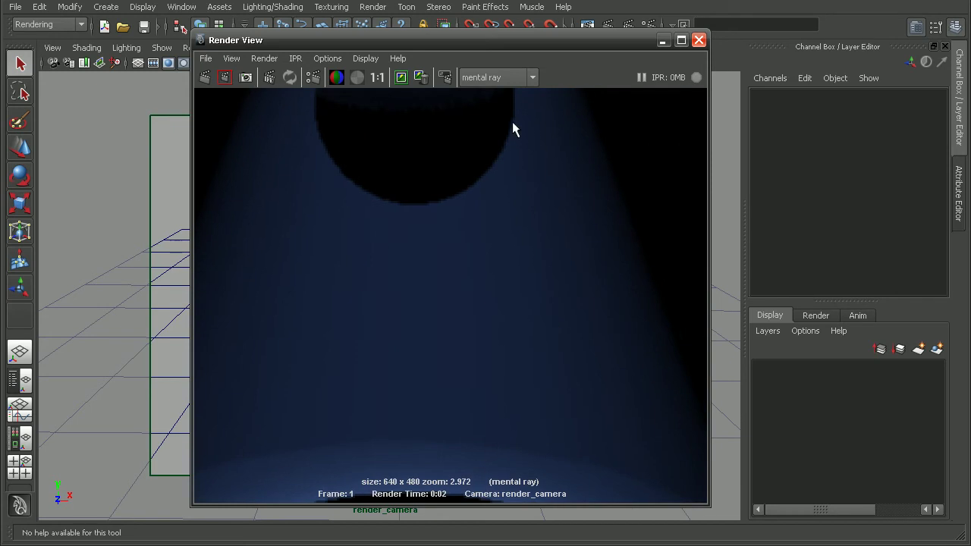
alt+middle_drag(563, 450, 579, 245)
alt+right_drag(579, 245, 347, 304)
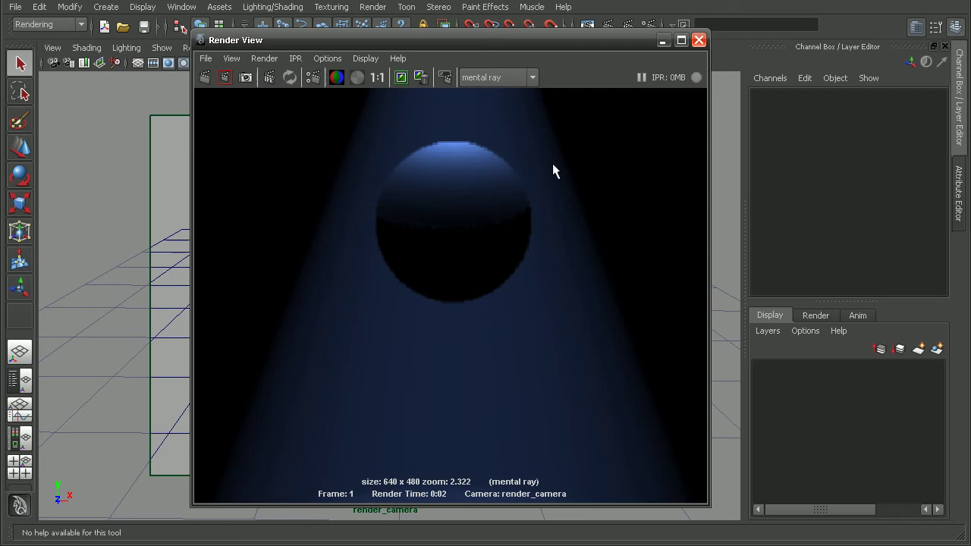
alt+middle_drag(554, 303, 555, 247)
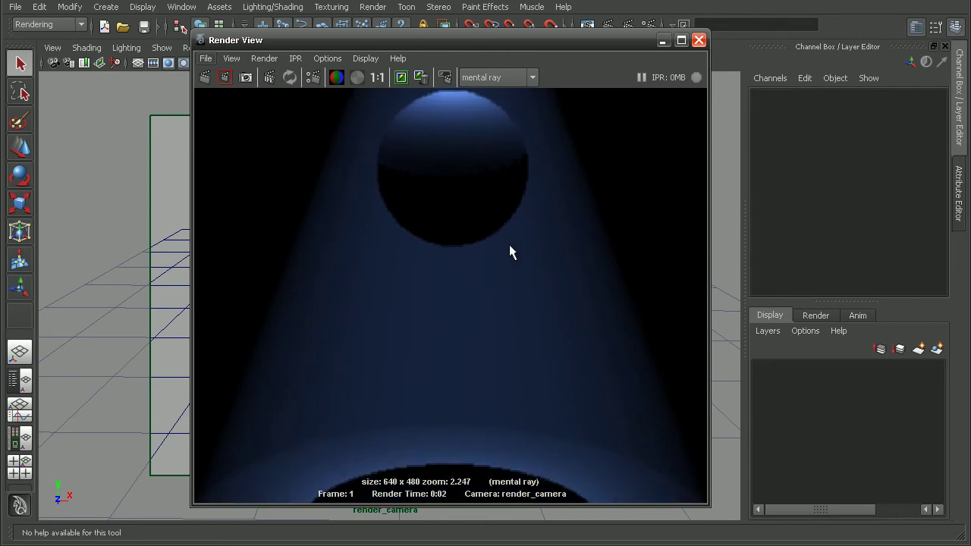
alt+middle_drag(415, 479, 432, 374)
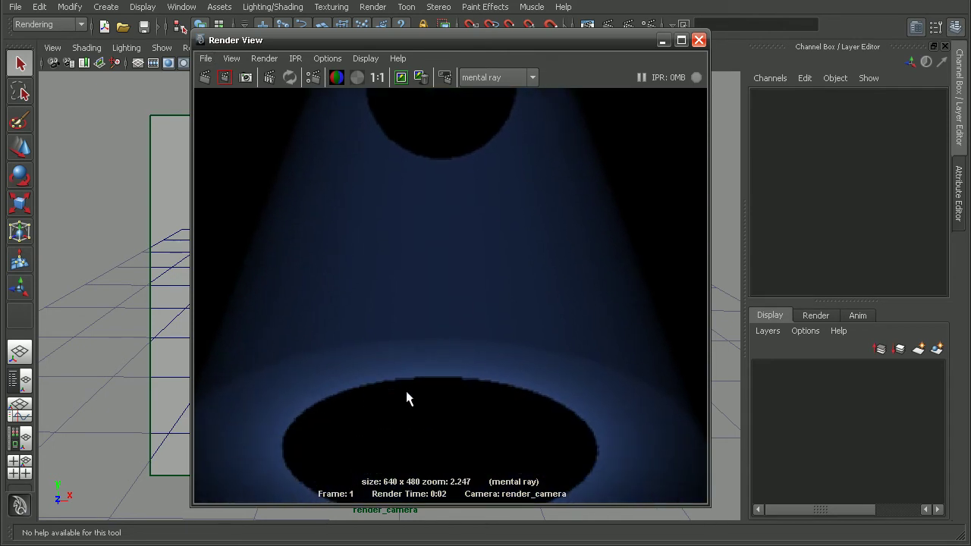
alt+middle_drag(501, 223, 495, 380)
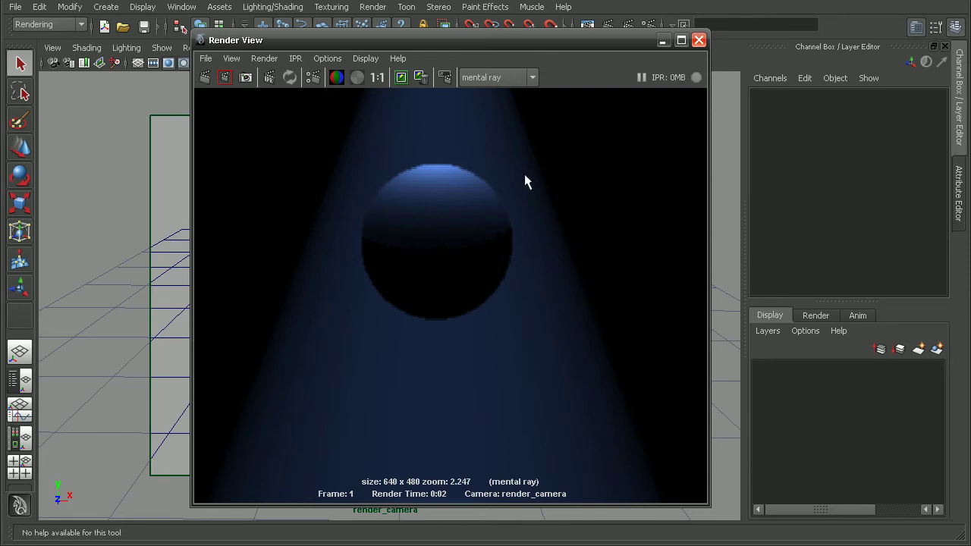
alt+middle_drag(559, 382, 526, 262)
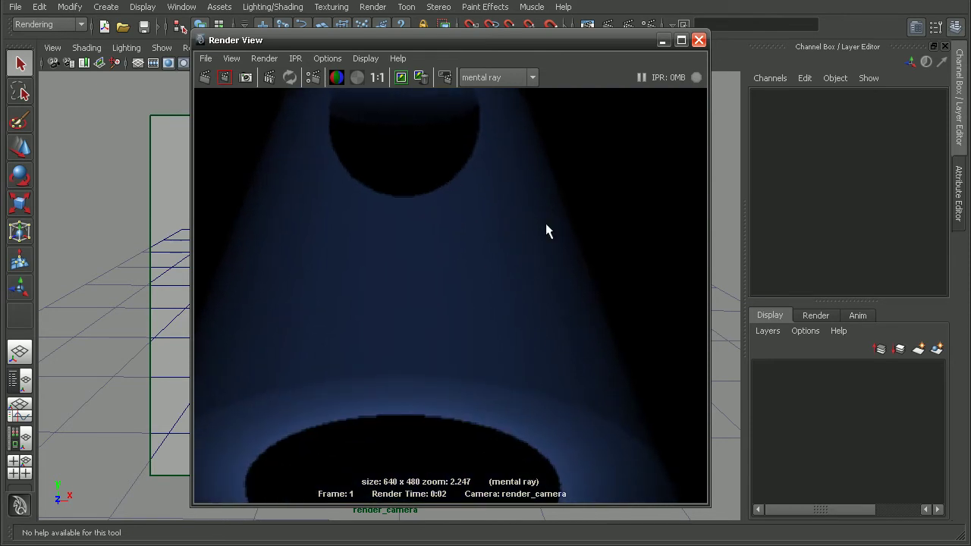
alt+middle_drag(546, 231, 523, 143)
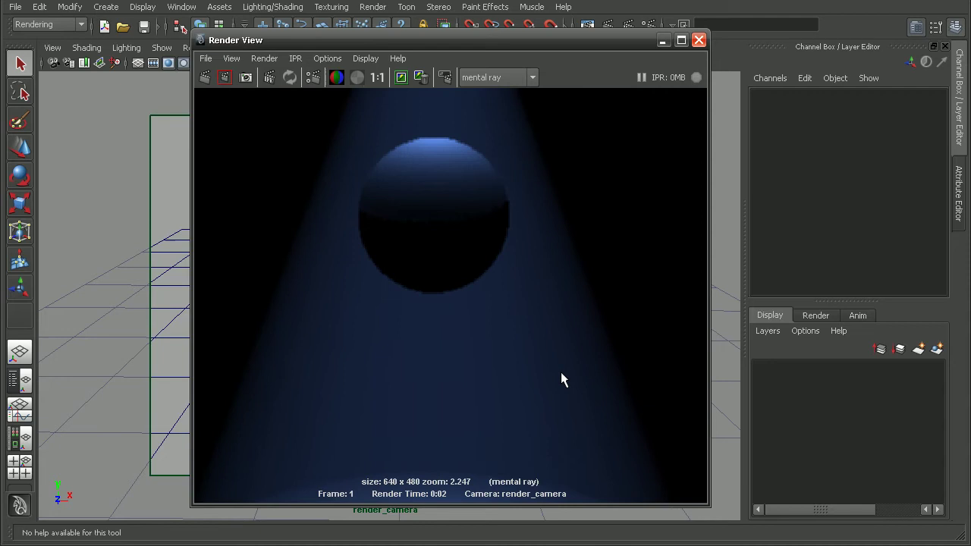
- Set the mental ray Max Sample Level to 2 and re-render the scene, keeping the previous image for comparison
click(316, 84)
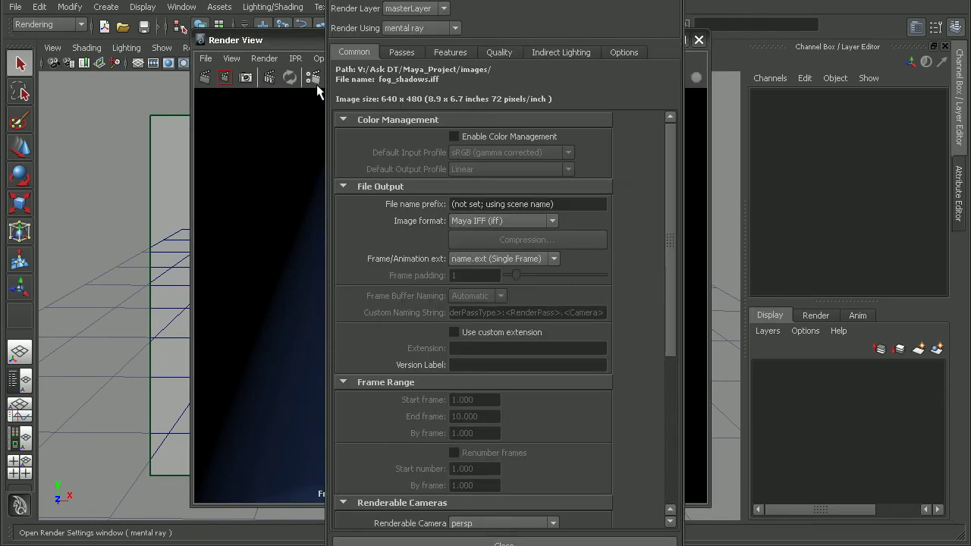
click(501, 53)
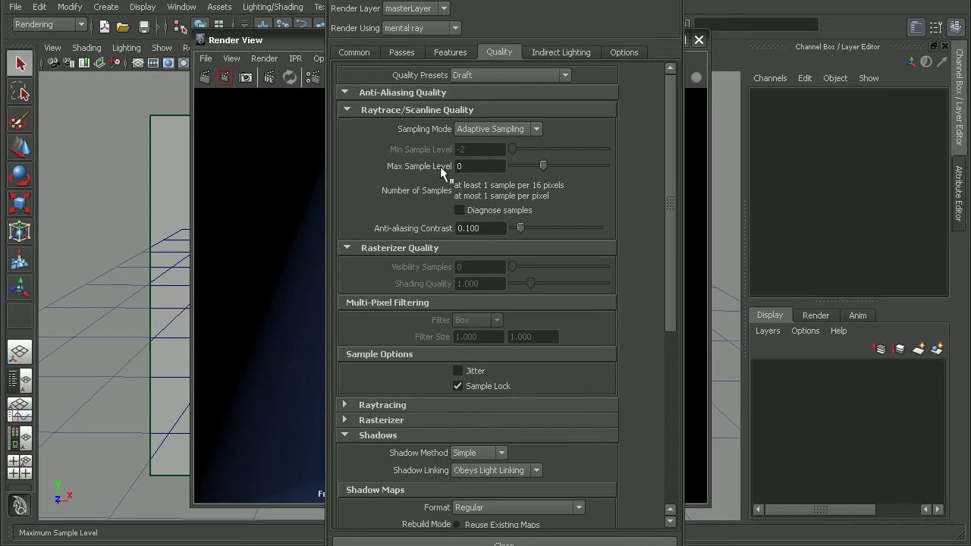
drag(543, 165, 572, 163)
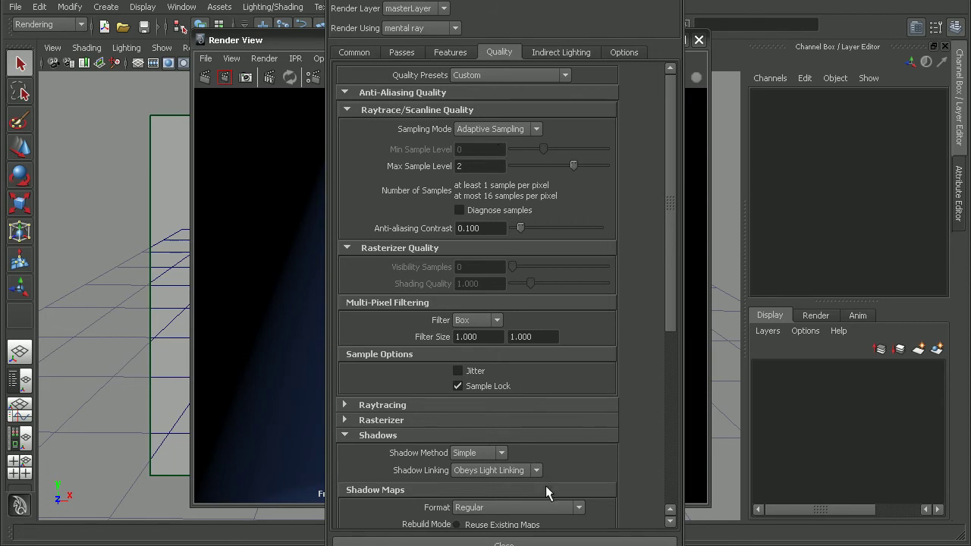
click(549, 541)
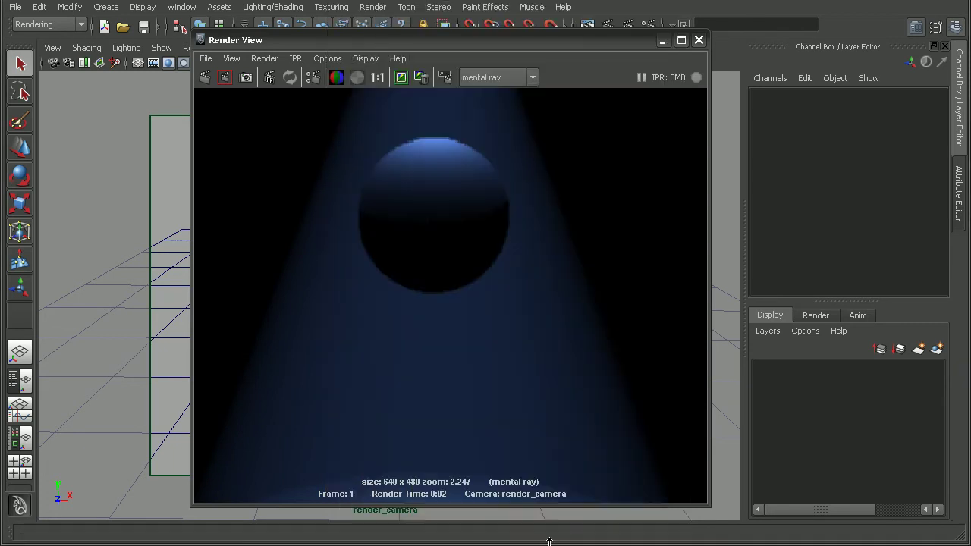
click(401, 77)
click(207, 79)
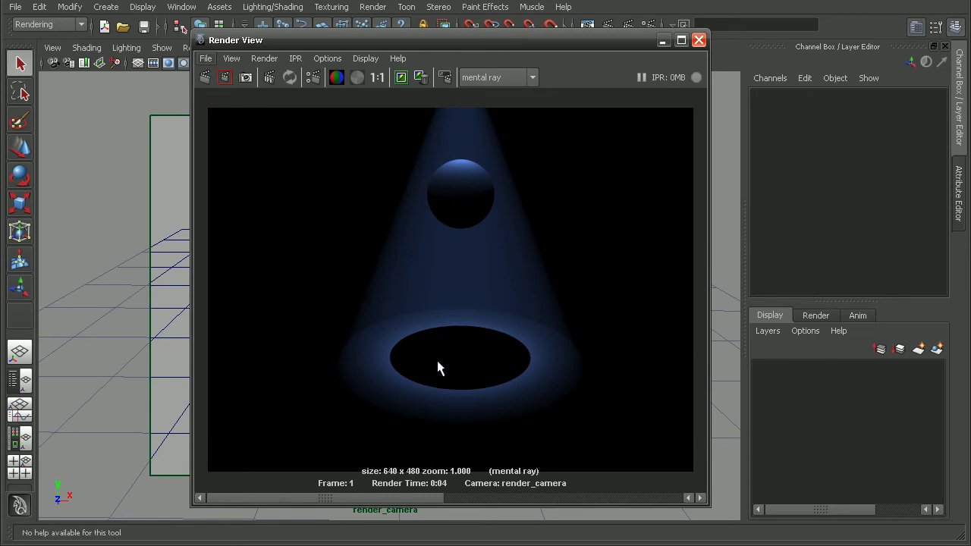
- Compare the two mental ray renders around the floor shadow, the sphere and the fog below it
alt+middle_drag(438, 368, 423, 226)
alt+right_drag(422, 226, 494, 238)
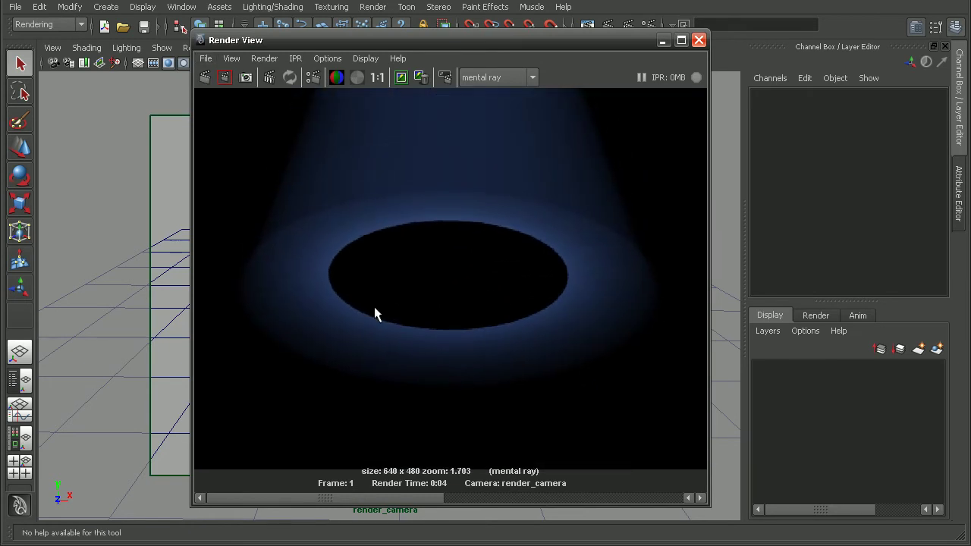
drag(386, 498, 521, 499)
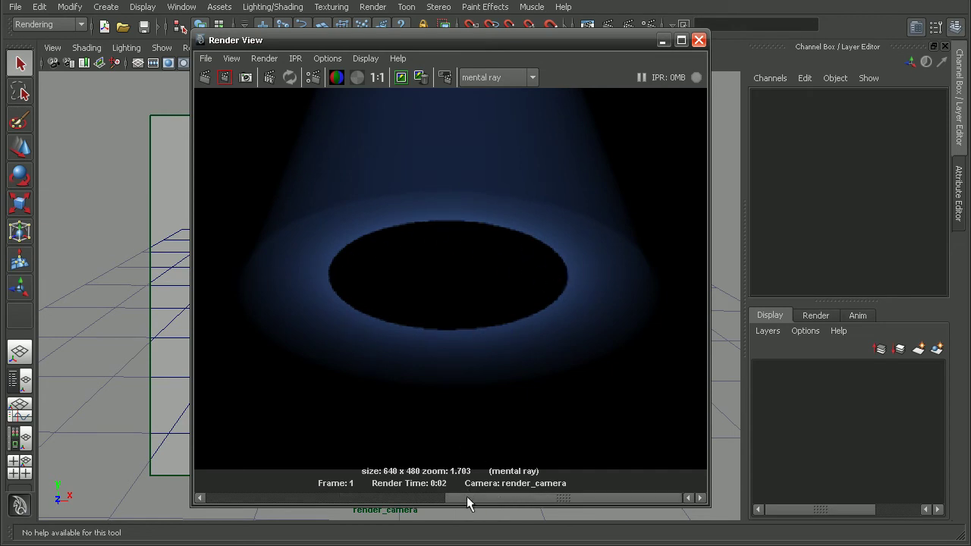
drag(467, 497, 306, 492)
alt+middle_drag(488, 154, 490, 362)
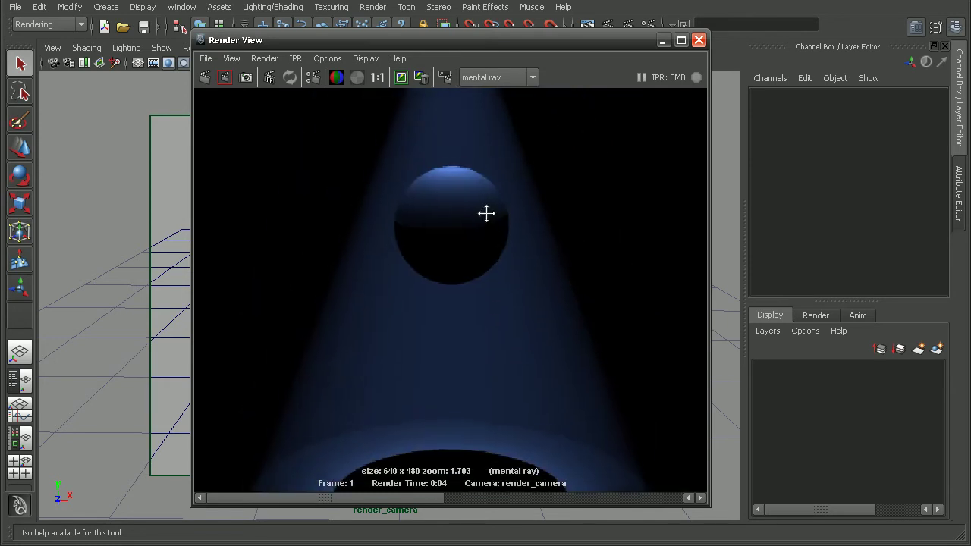
click(380, 80)
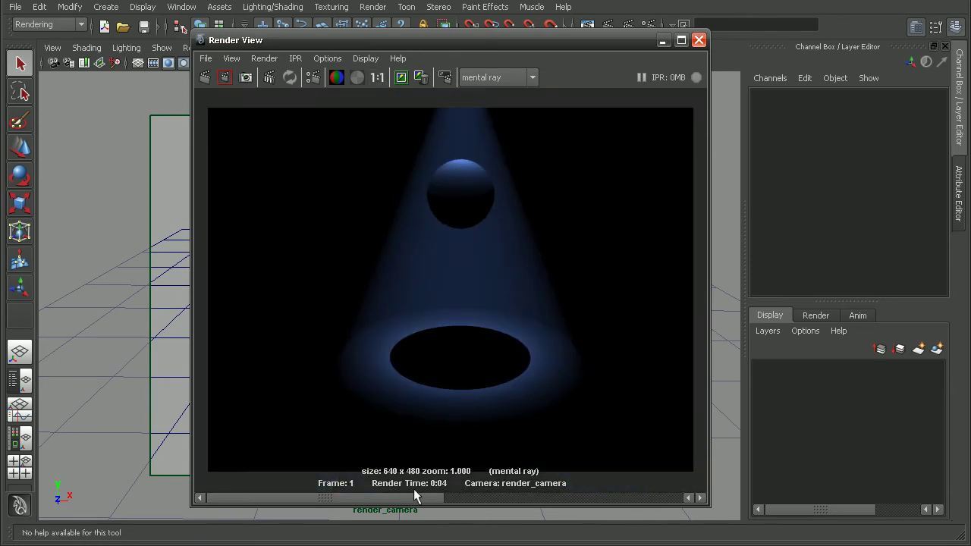
mouse_move(438, 500)
mouse_down()
mouse_move(572, 498)
mouse_move(375, 494)
mouse_move(570, 499)
mouse_move(437, 494)
mouse_up()
alt+right_drag(475, 337, 527, 386)
alt+middle_drag(526, 386, 496, 325)
alt+right_drag(495, 325, 507, 211)
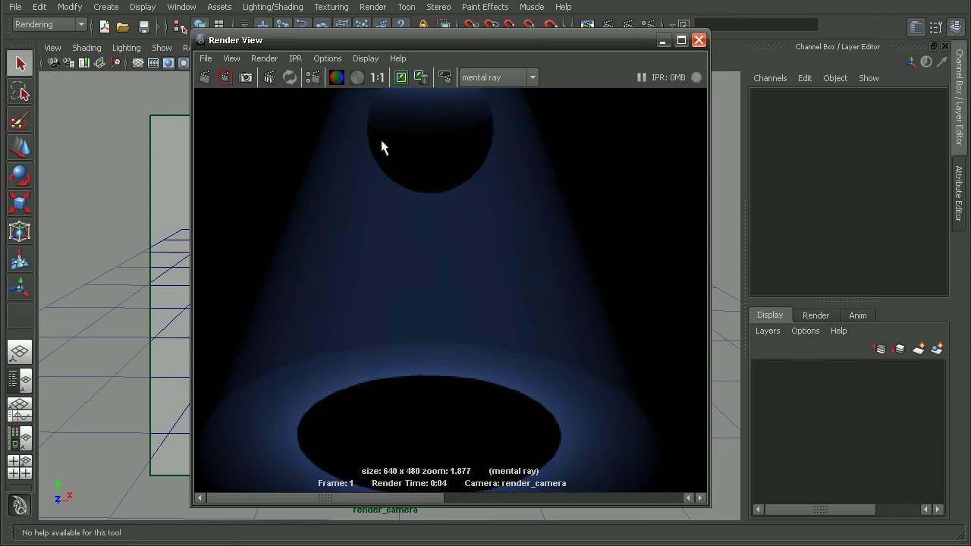
alt+right_drag(479, 314, 335, 284)
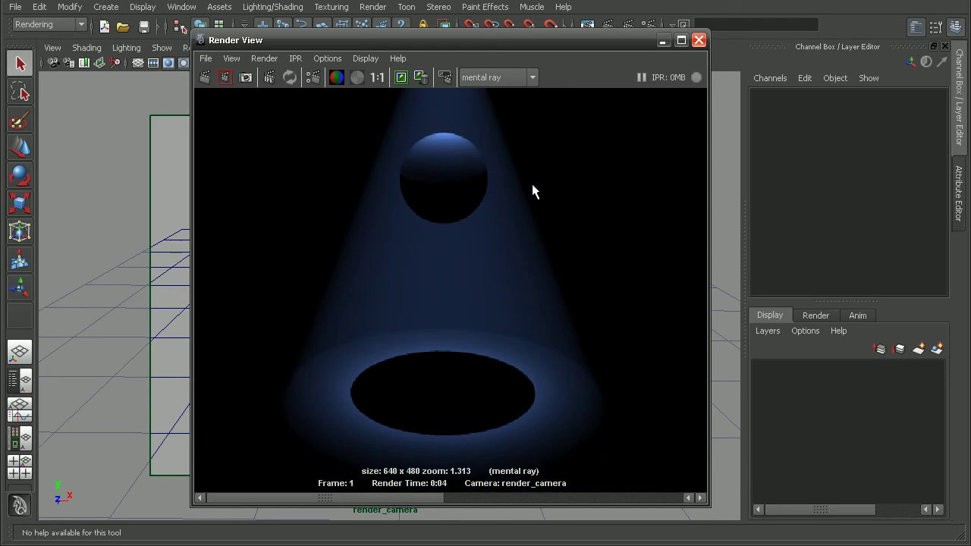
- Switch the renderer to Maya Software and render the same view for comparison
click(494, 79)
click(491, 91)
click(203, 76)
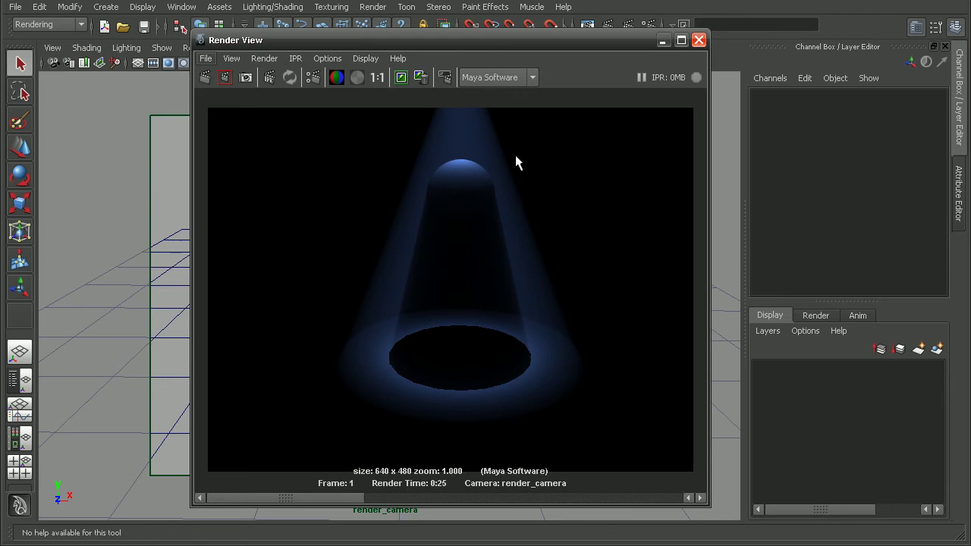
- Examine the shadow in the fog of the Maya Software render, compare it with the earlier images and close the render window
alt+right_drag(459, 247, 507, 234)
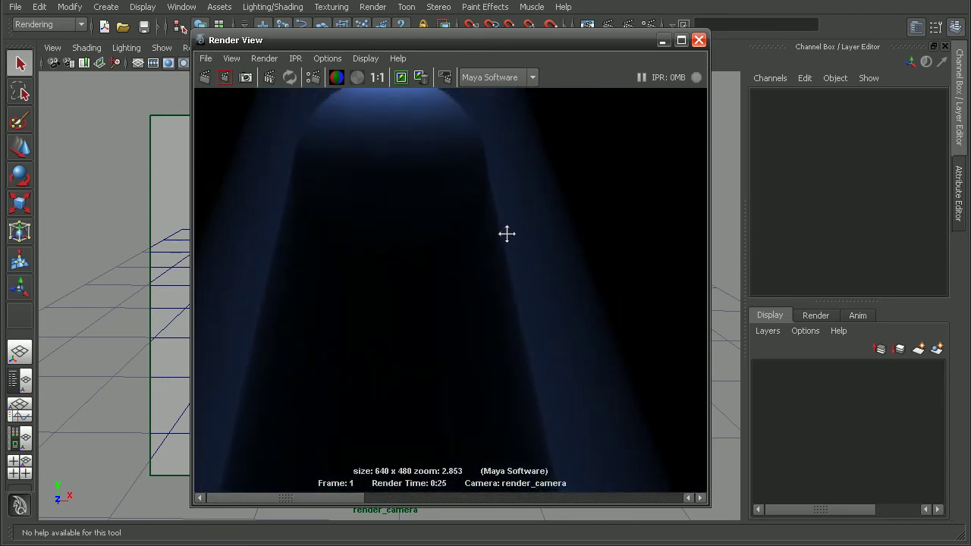
alt+right_drag(543, 458, 392, 296)
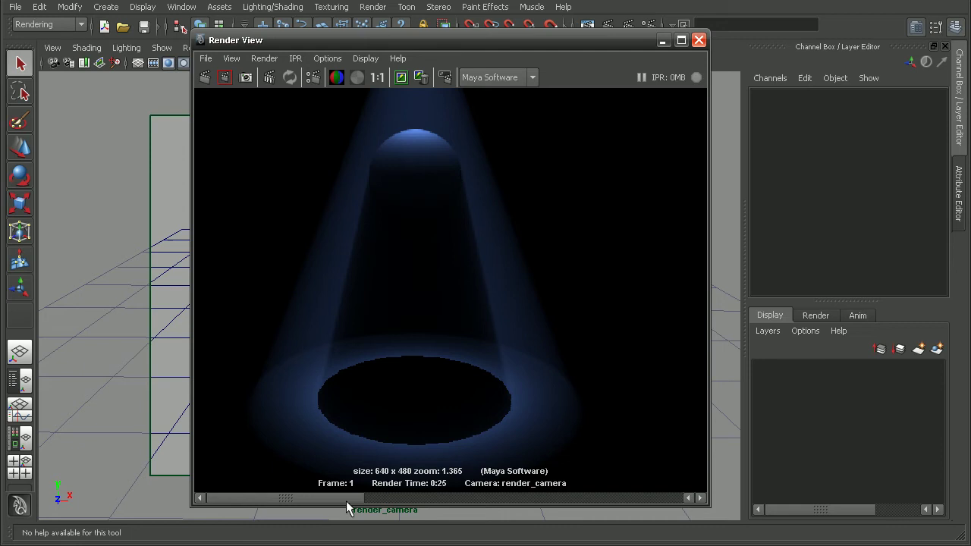
drag(334, 497, 289, 498)
click(384, 81)
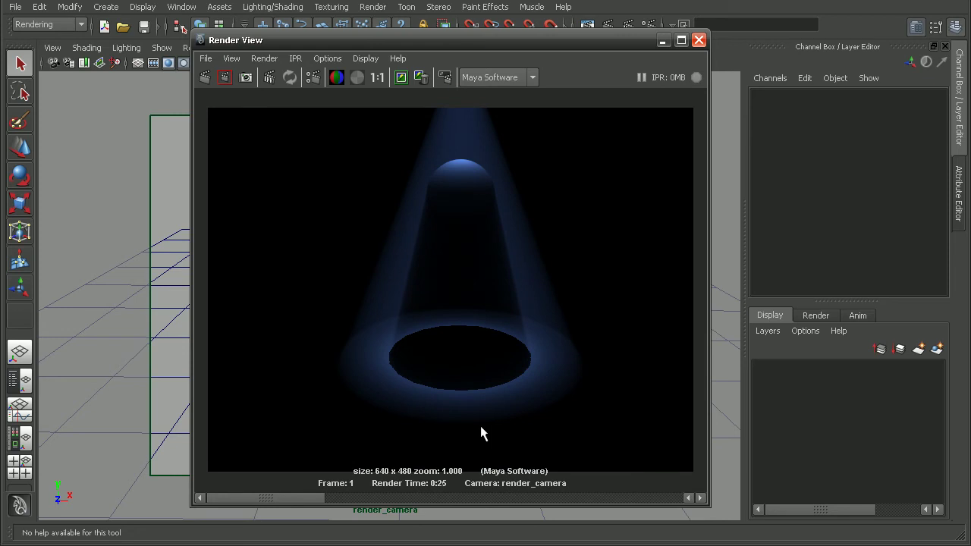
click(699, 39)
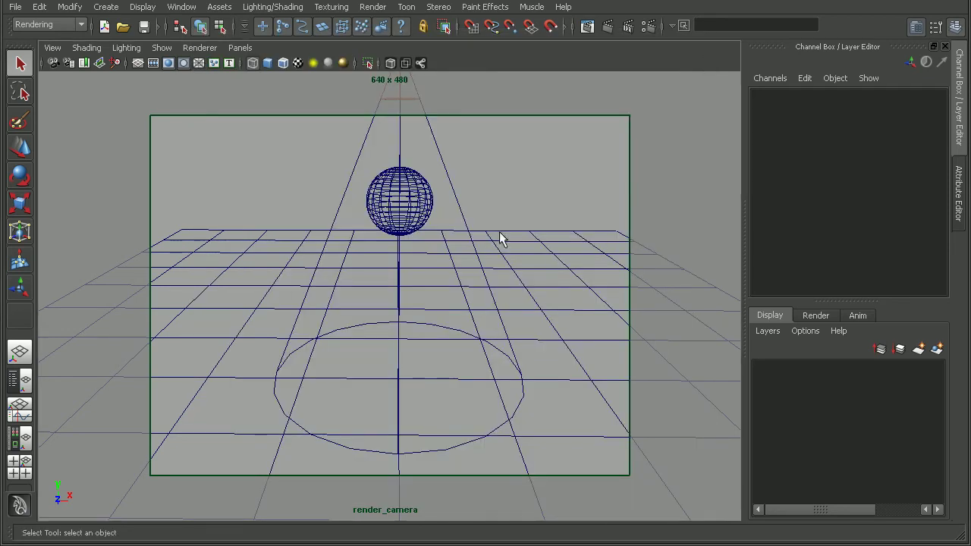
- Delete the fog cone coneShape1 from the spotlight and display the Light Effects attributes of spotLightShape1
click(437, 161)
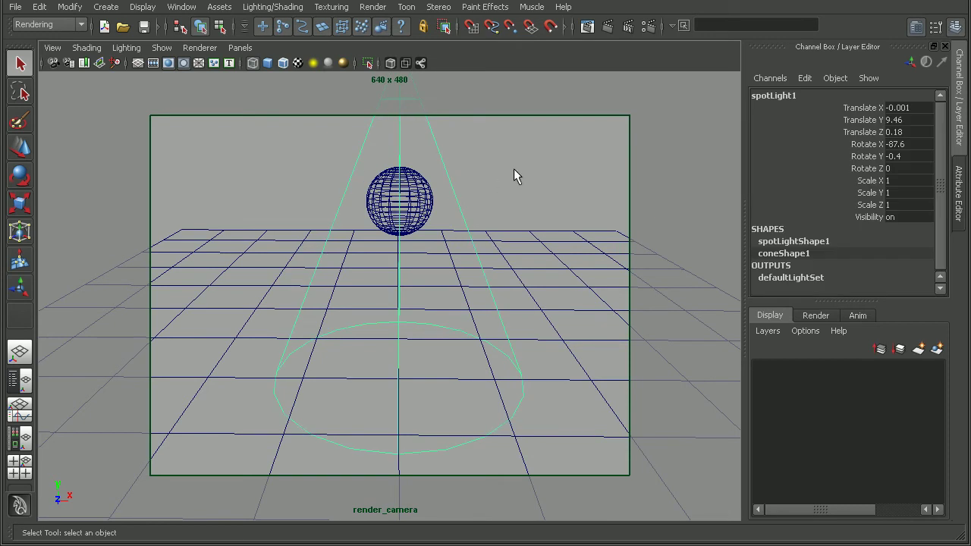
click(960, 198)
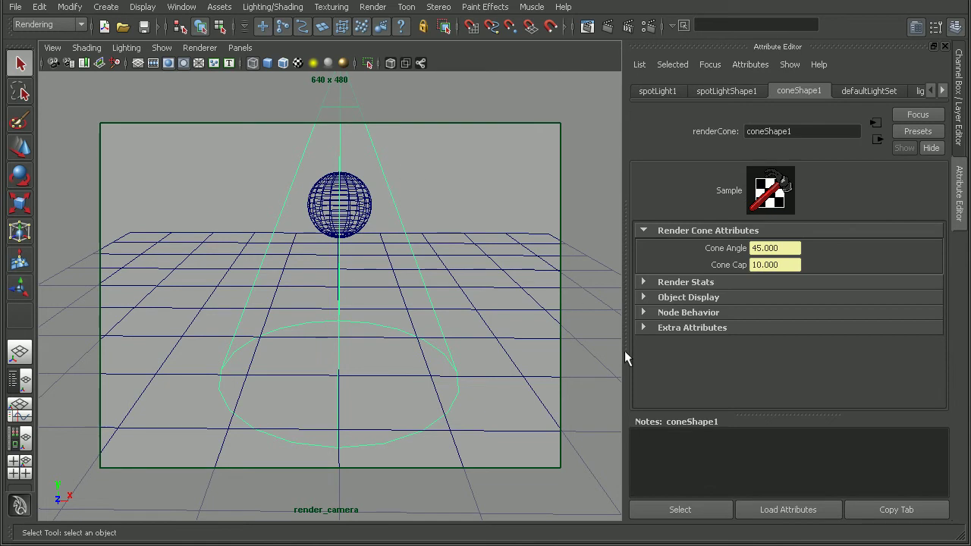
click(675, 510)
key(ctrl+z)
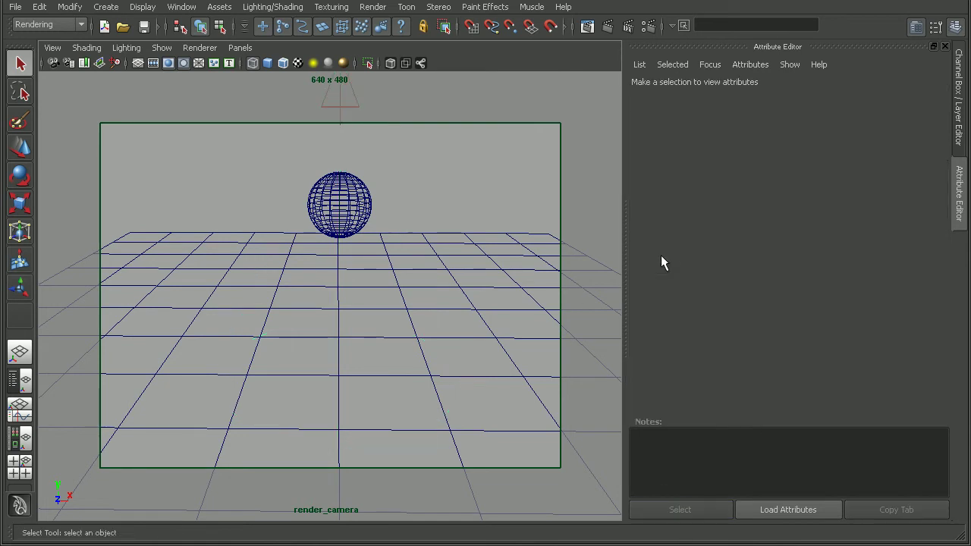
click(346, 104)
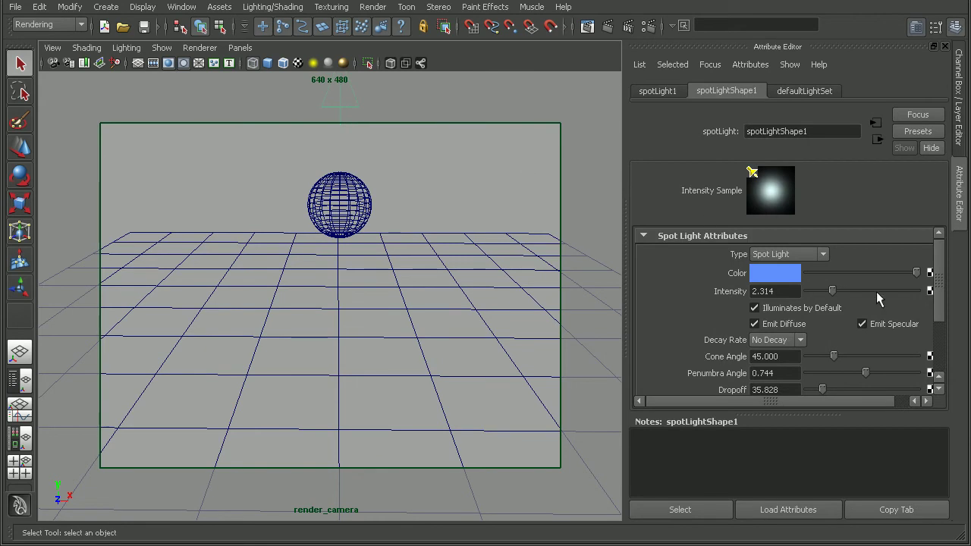
scroll(946, 294, down, 3)
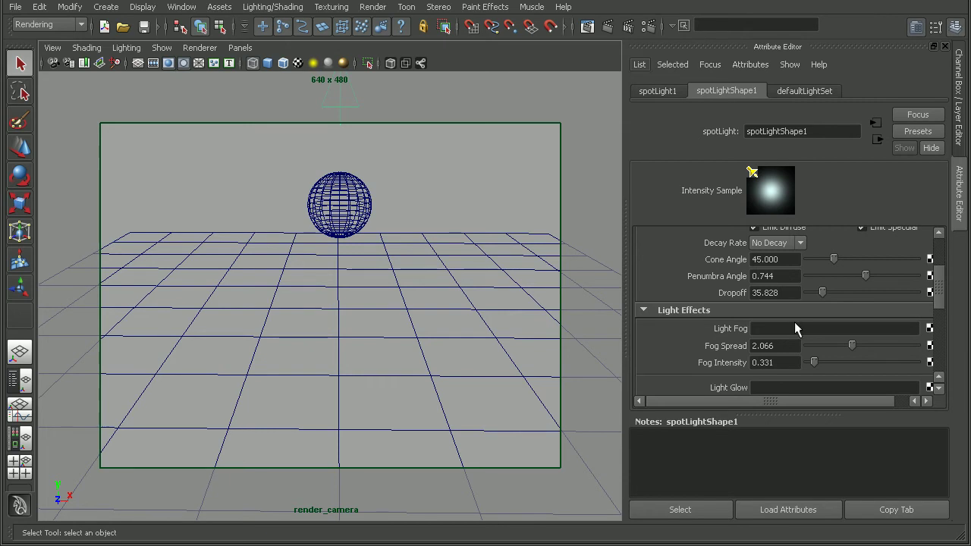
- Render the scene without light fog in Maya Software and again in mental ray
click(590, 27)
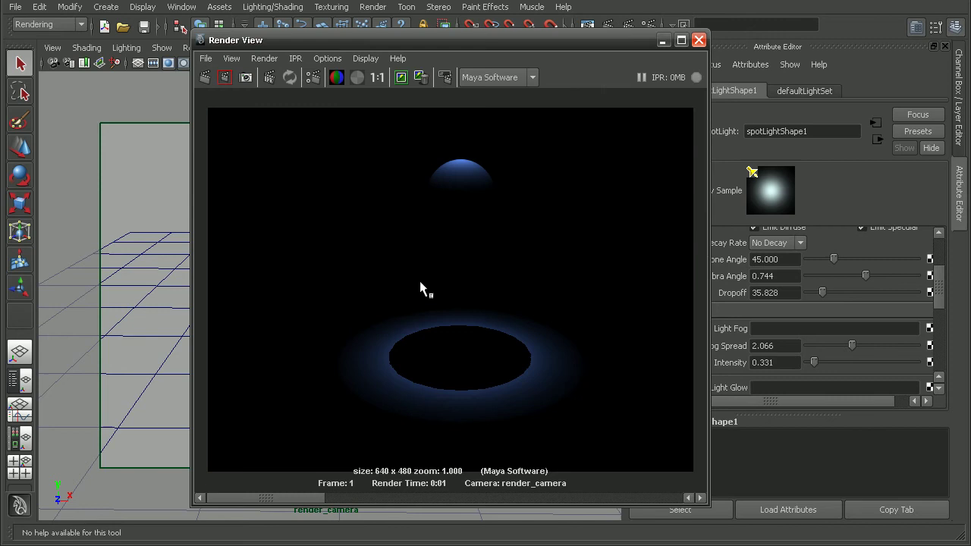
click(519, 77)
click(517, 124)
click(206, 78)
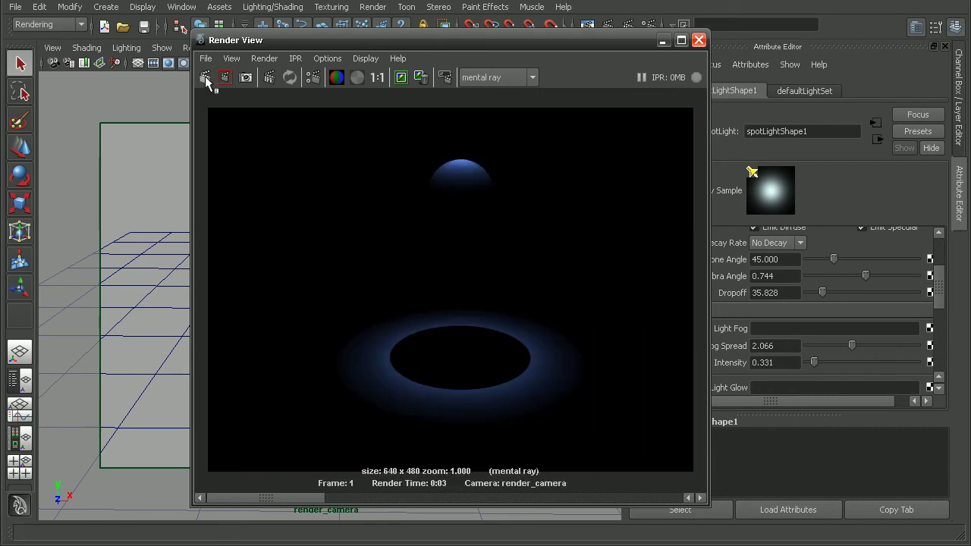
click(698, 40)
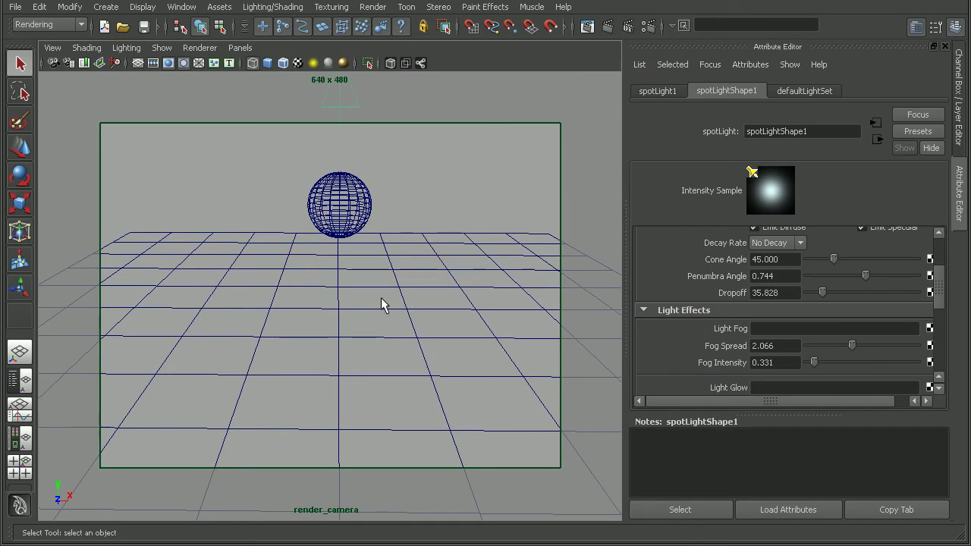
- Show the Hypershade beside the render_camera view and create a mental ray Mib_illum_lambert material in its work area
click(19, 439)
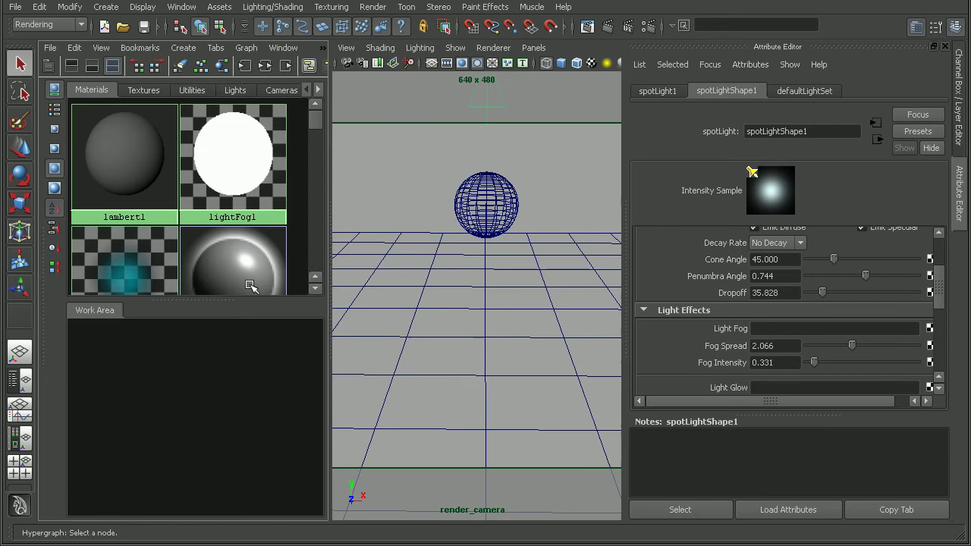
click(183, 48)
mouse_move(215, 291)
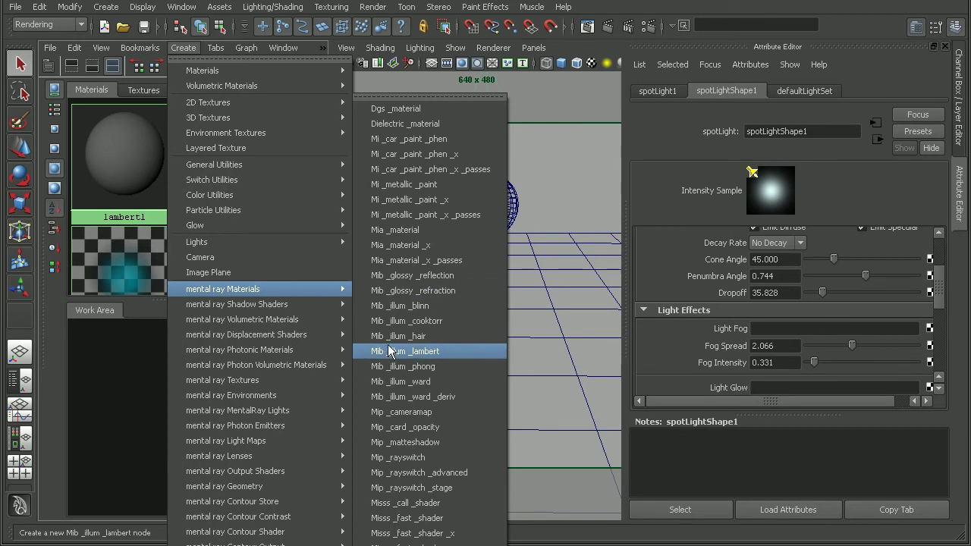
click(430, 351)
drag(111, 445, 247, 392)
scroll(182, 390, down, 3)
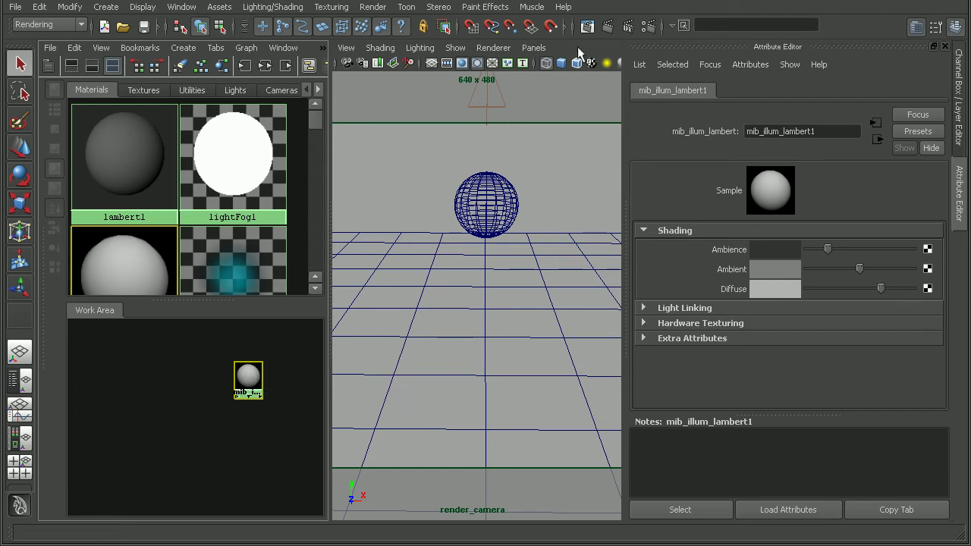
- Create a polygon sphere and scale it up uniformly so it encloses the spotlight, the small sphere and most of the ground plane
click(106, 9)
mouse_move(213, 45)
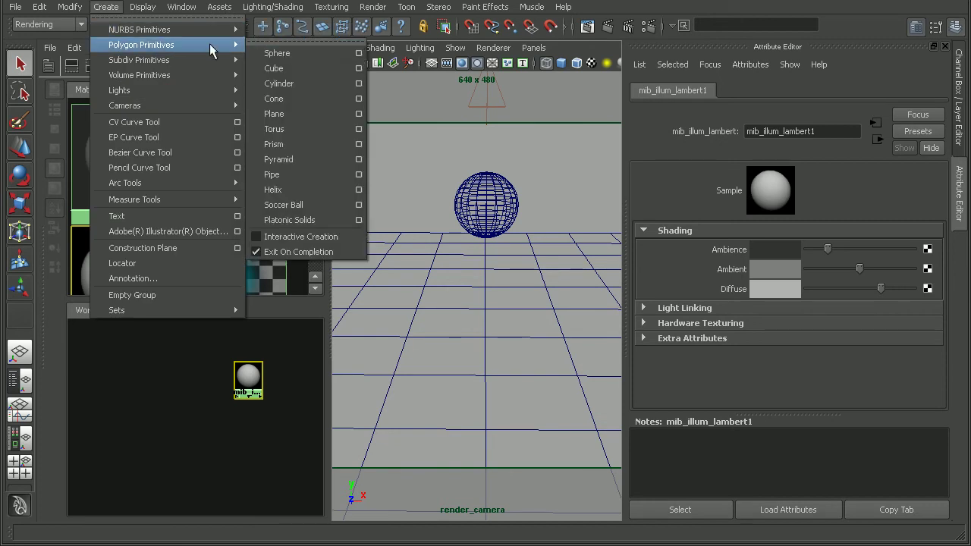
click(274, 48)
key(r)
drag(486, 362, 539, 329)
key(space)
alt+right_drag(538, 329, 519, 337)
drag(519, 338, 432, 322)
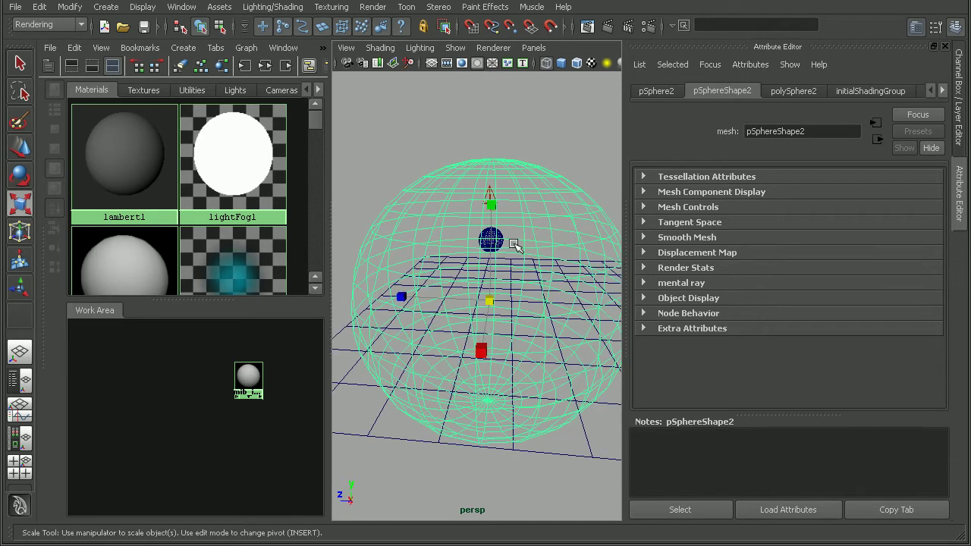
- Assign the mib_illum_lambert1 material to the large enclosing sphere
key(q)
alt+drag(477, 253, 521, 259)
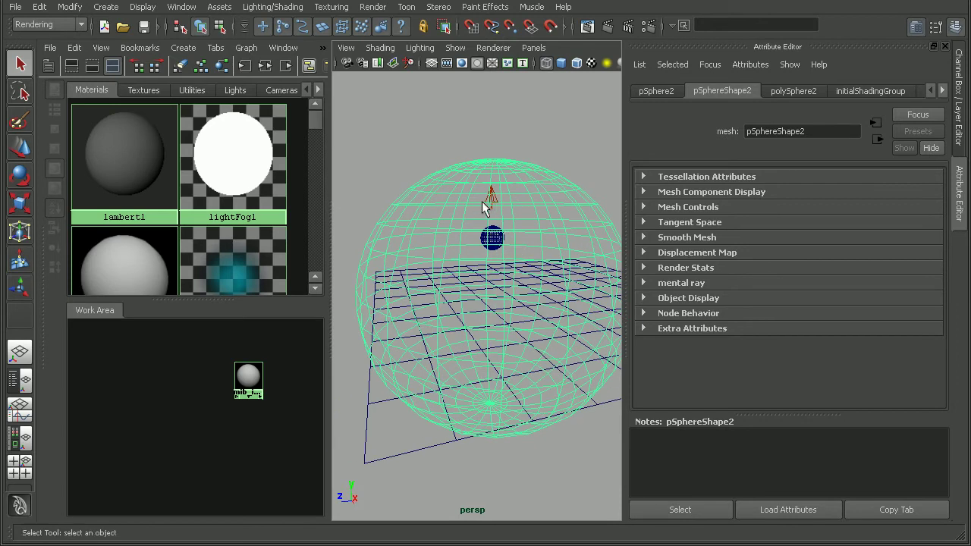
alt+drag(480, 193, 484, 311)
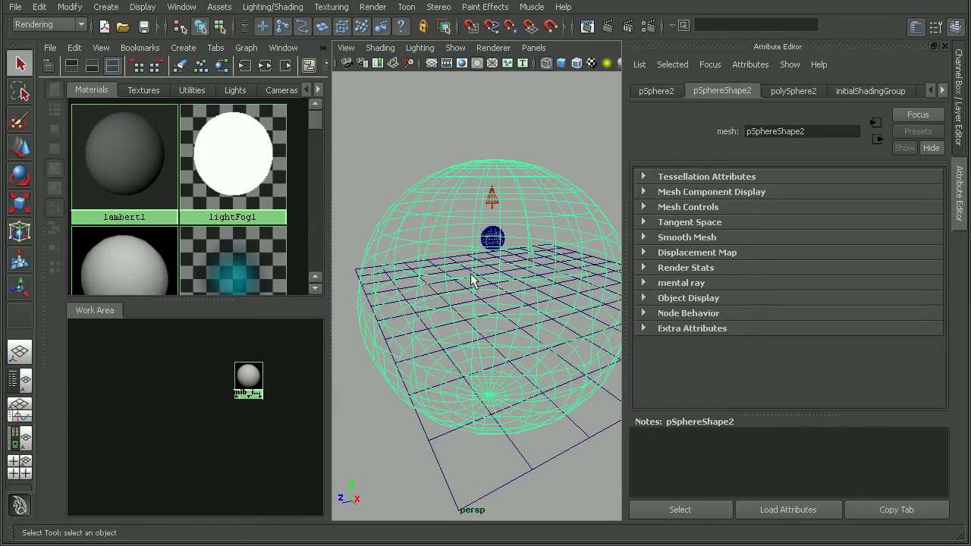
alt+drag(473, 277, 502, 292)
right_drag(248, 377, 250, 327)
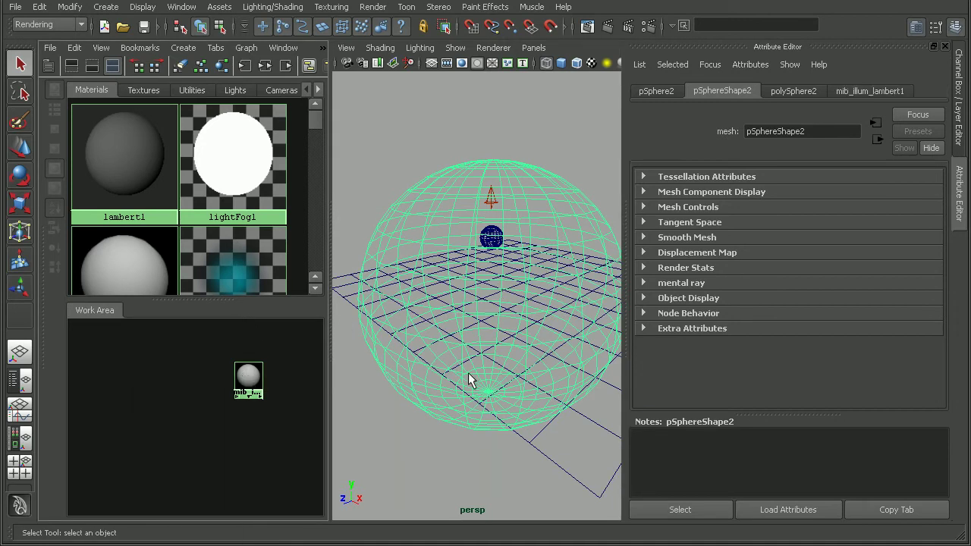
alt+drag(469, 376, 490, 371)
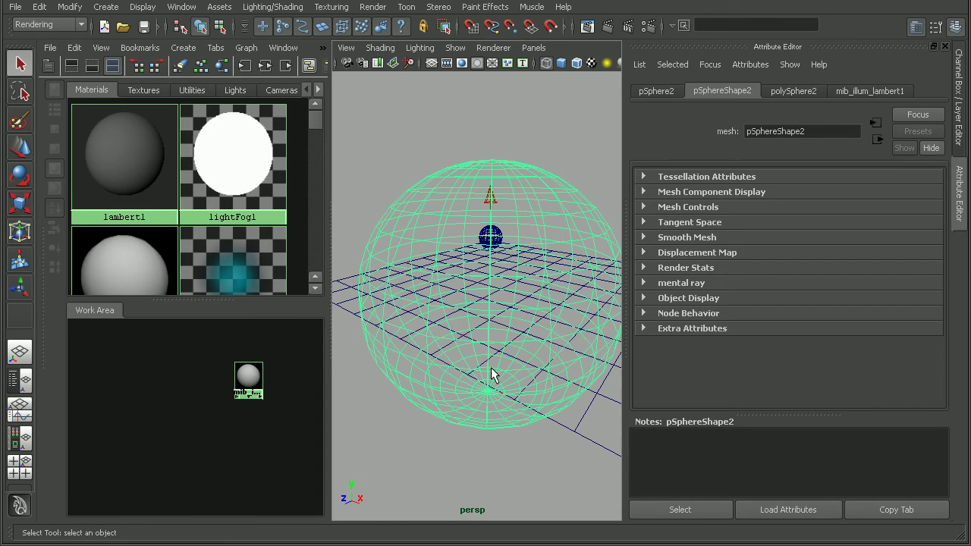
- Connect a new mental ray parti_volume node as the Volume Shader of mib_illum_lambert1's shading group
drag(249, 384, 253, 372)
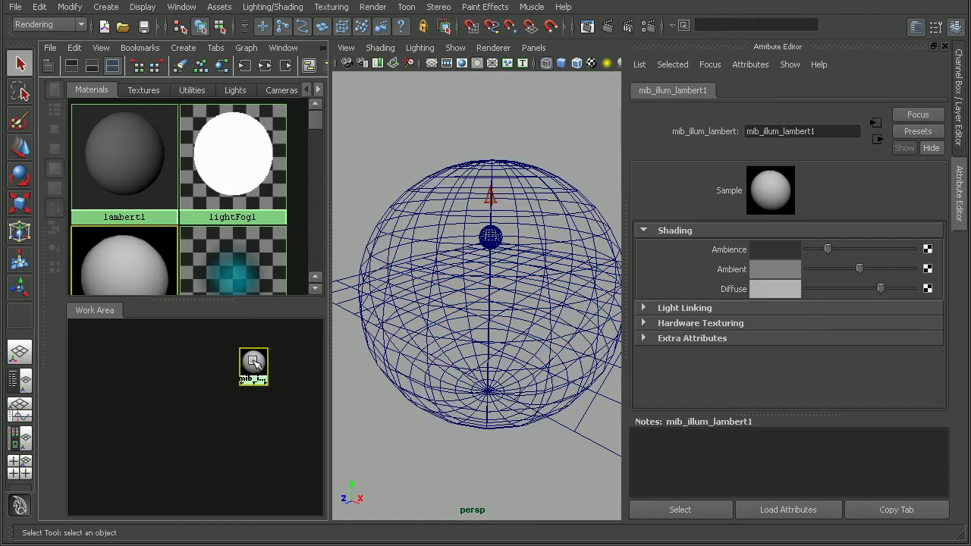
click(877, 139)
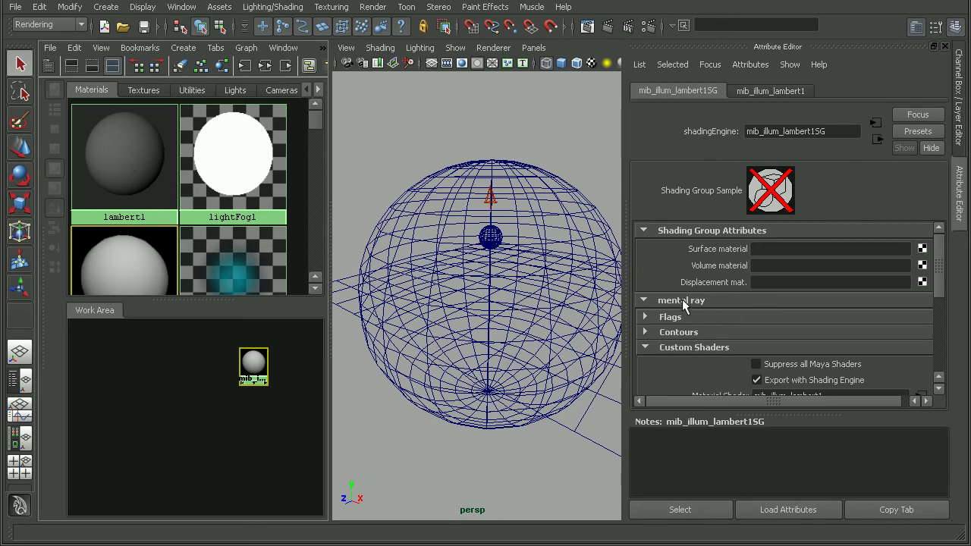
click(676, 350)
click(676, 350)
drag(939, 287, 938, 332)
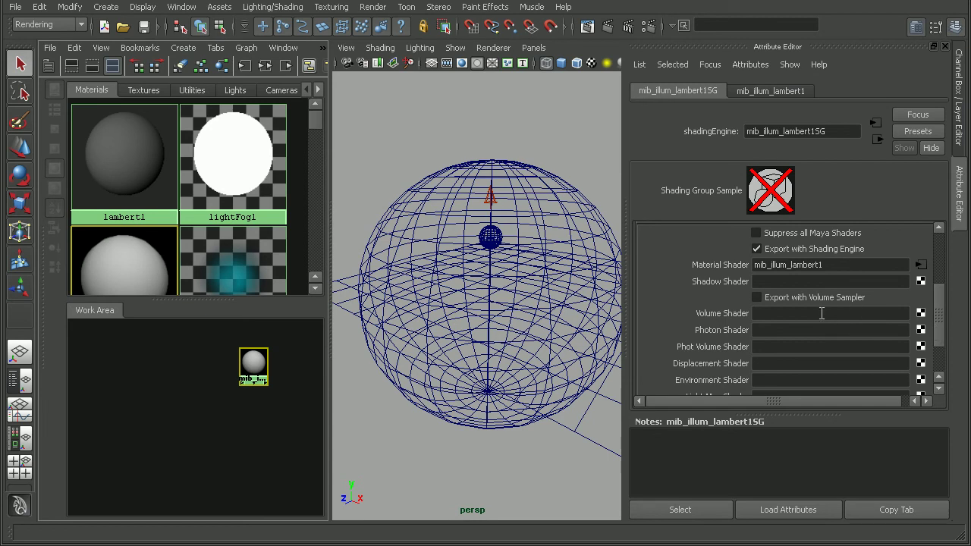
click(794, 315)
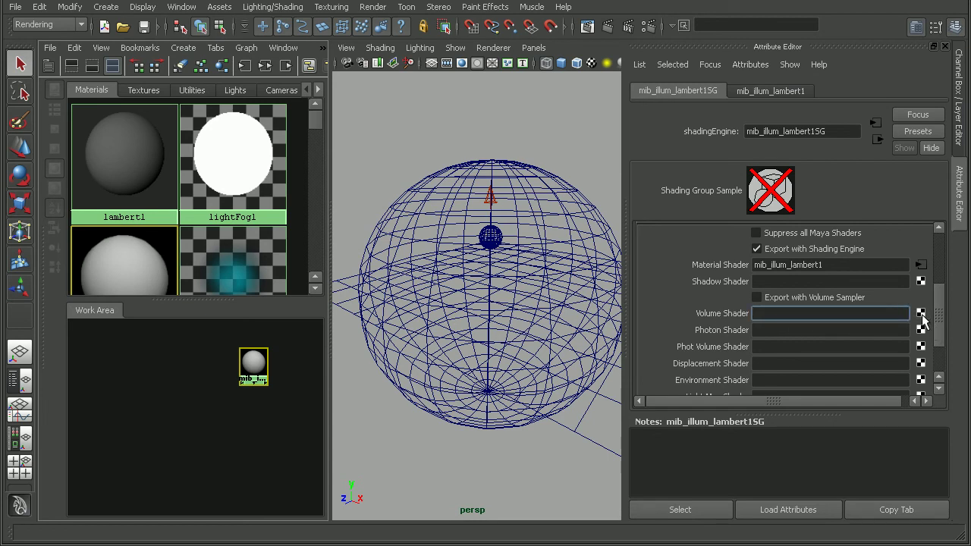
click(921, 314)
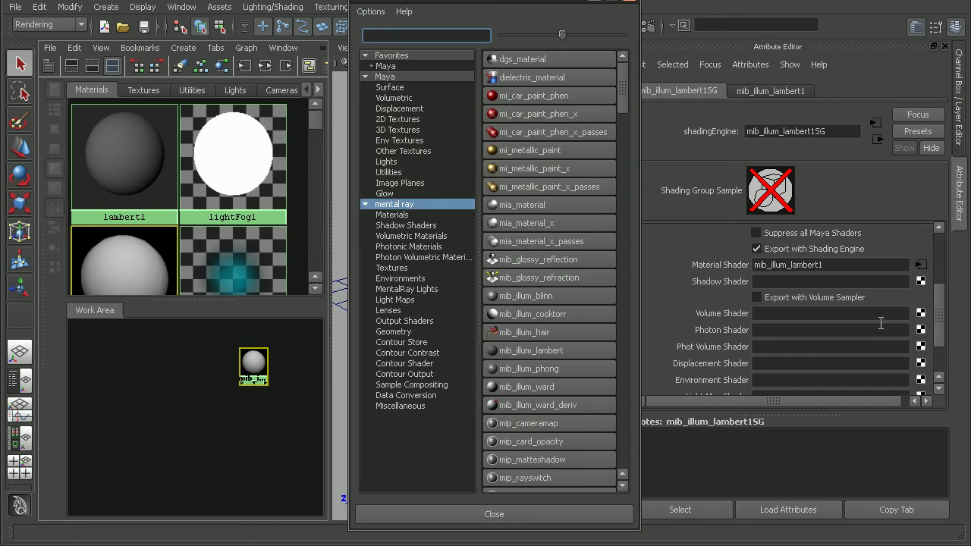
click(409, 236)
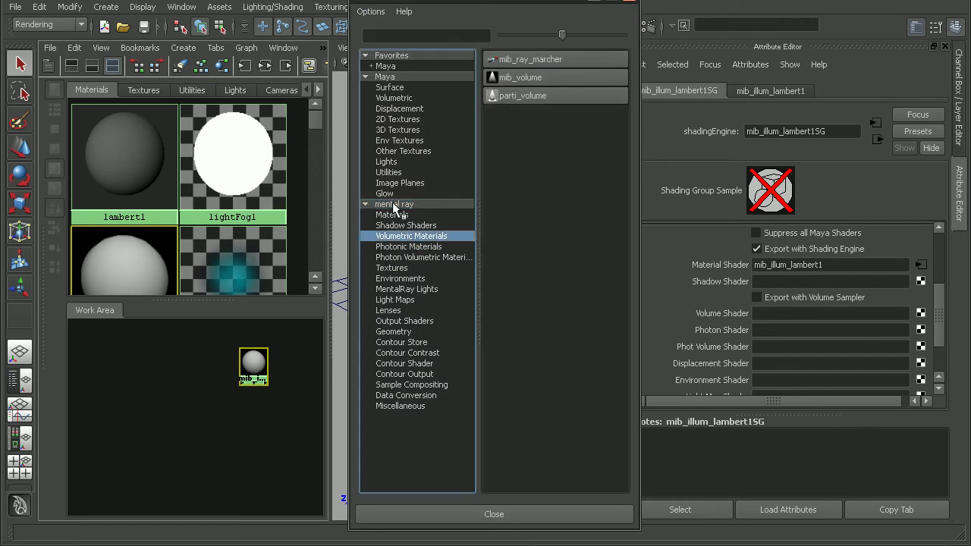
click(517, 95)
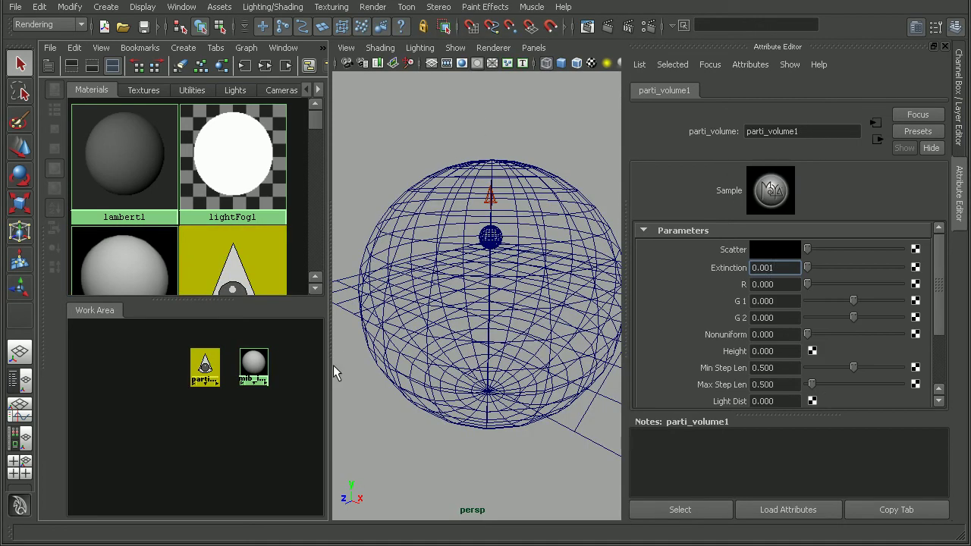
- Check the Volume Shader of mib_illum_lambert1's shading group, render the scene in mental ray and close the render window
click(254, 363)
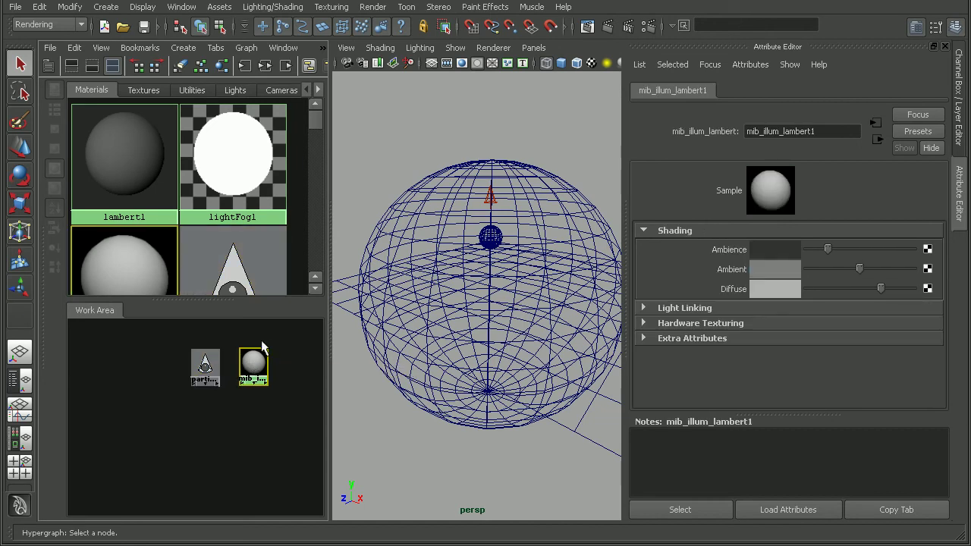
click(877, 139)
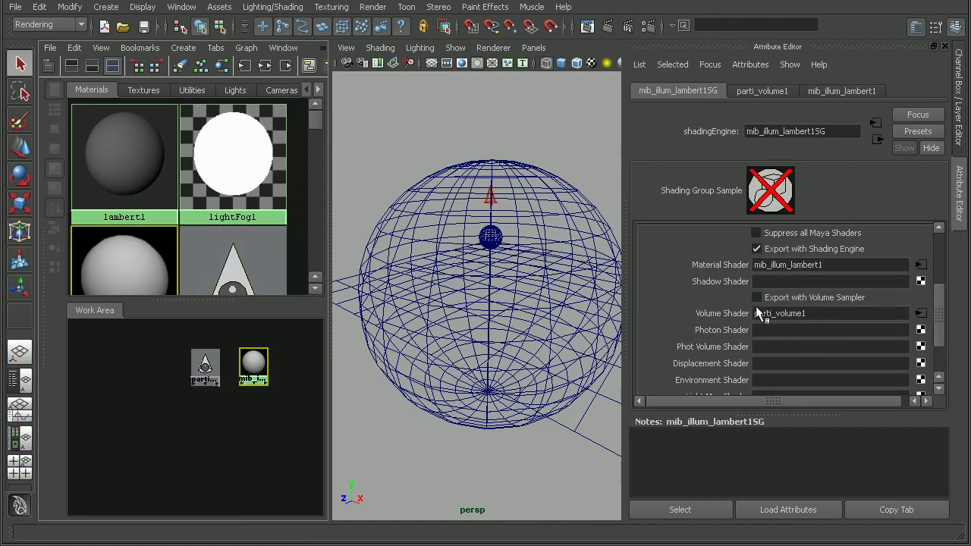
click(587, 27)
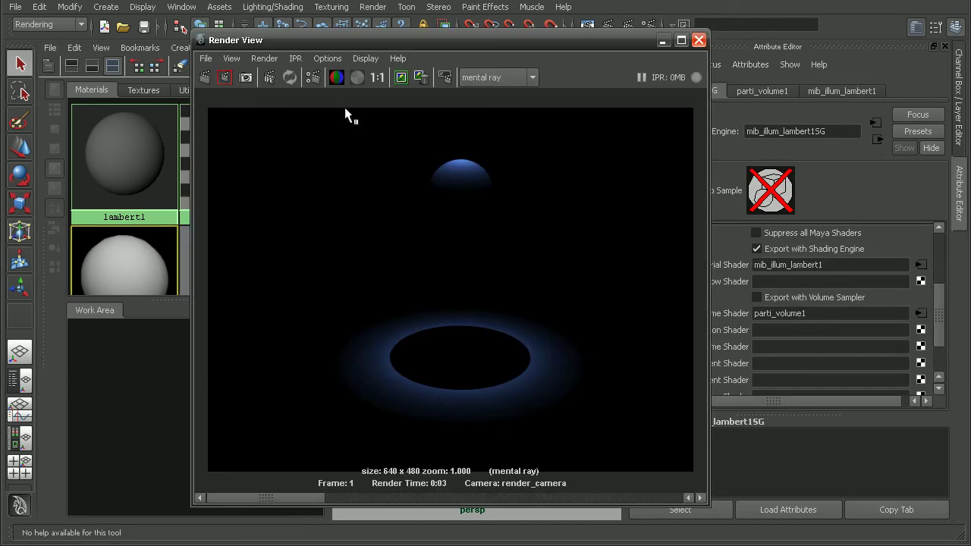
click(205, 77)
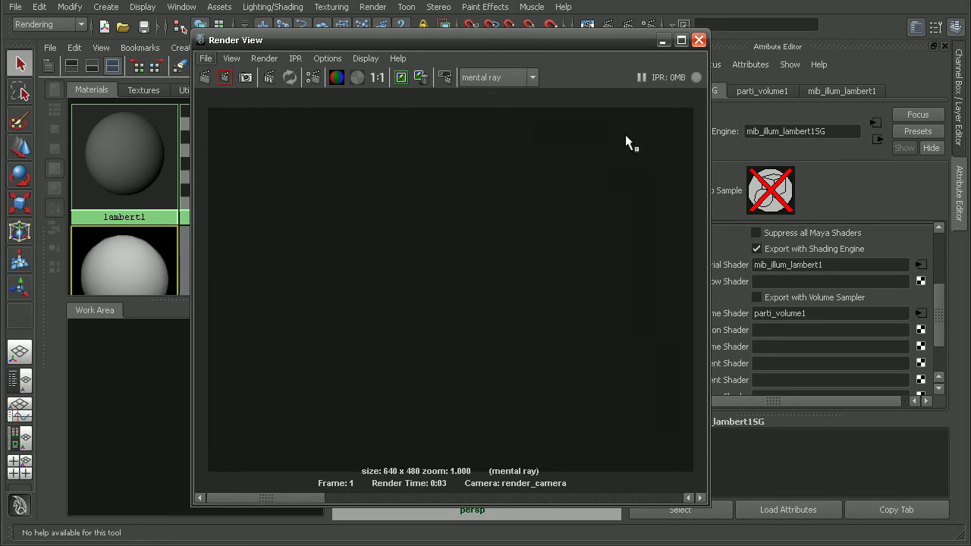
click(699, 40)
- Create a mental ray Transmat material in the Hypershade
mouse_move(448, 250)
alt+mouse_down()
mouse_move(464, 251)
mouse_move(437, 262)
alt+mouse_up()
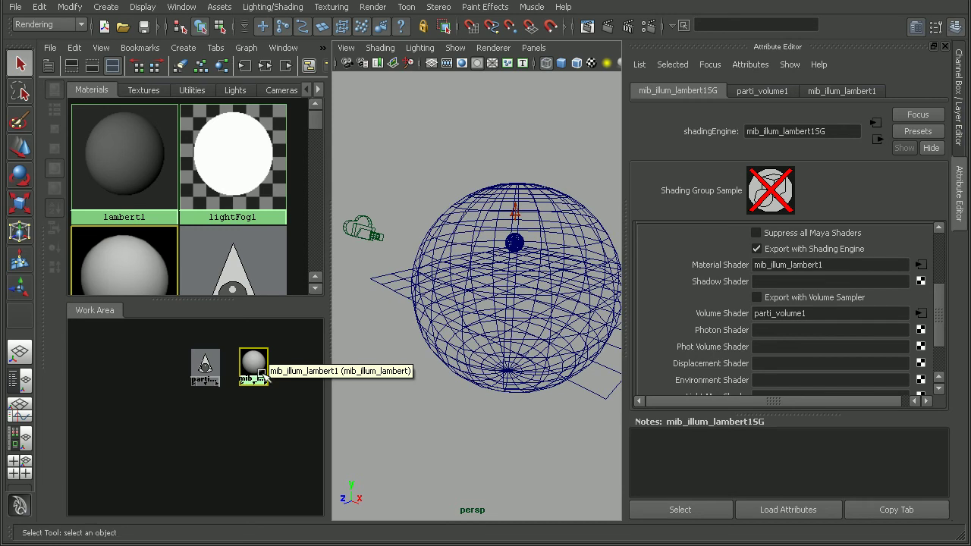
alt+drag(517, 342, 513, 331)
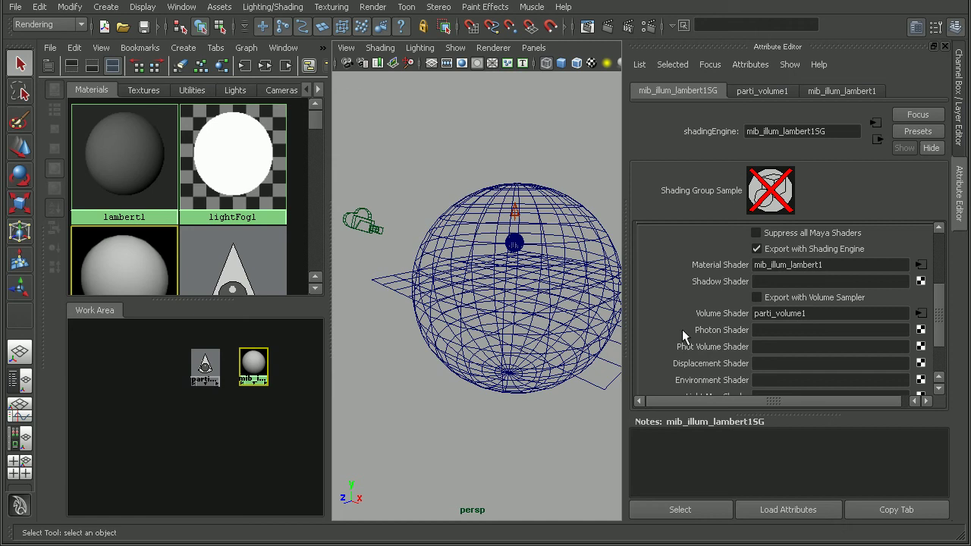
click(182, 48)
mouse_move(235, 292)
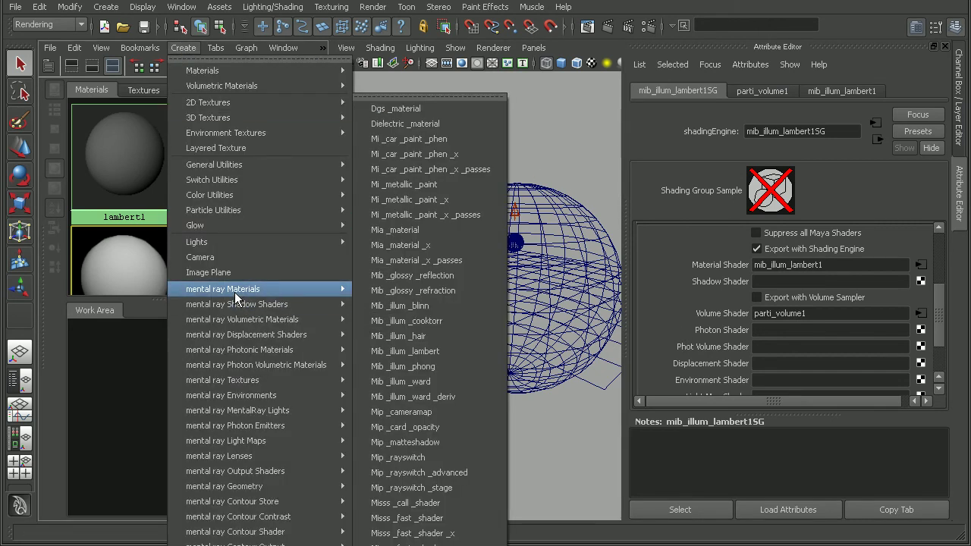
click(413, 96)
drag(413, 98, 379, 17)
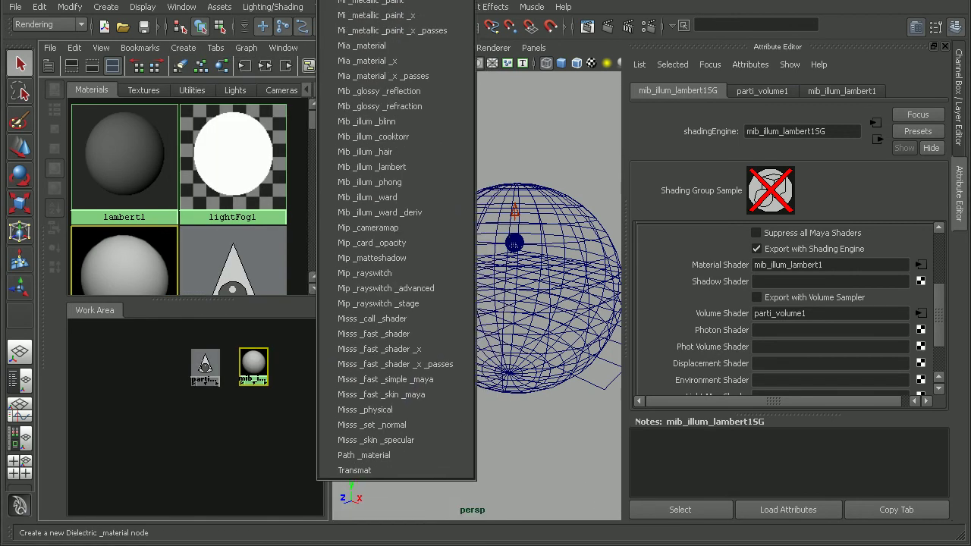
click(366, 471)
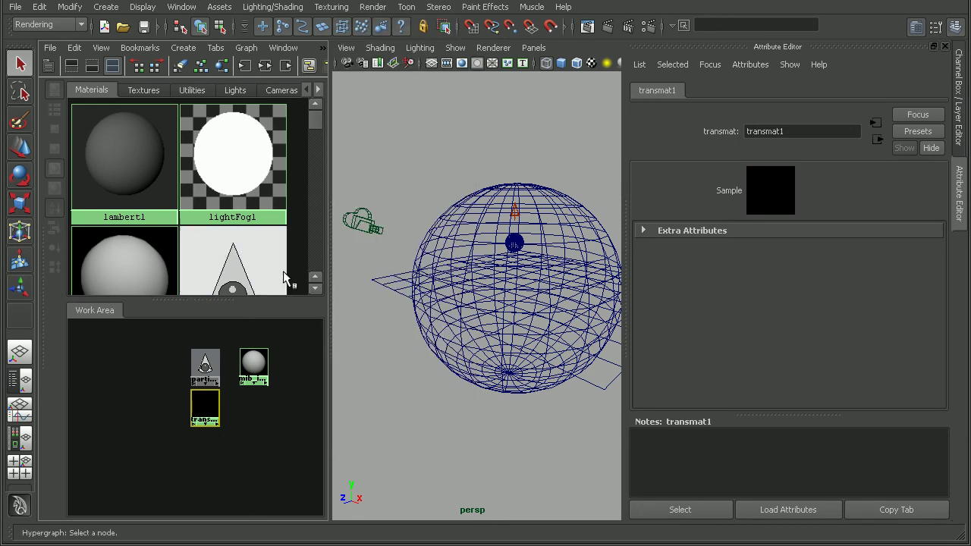
- Replace the Material Shader of mib_illum_lambert1's shading group with transmat1
click(254, 365)
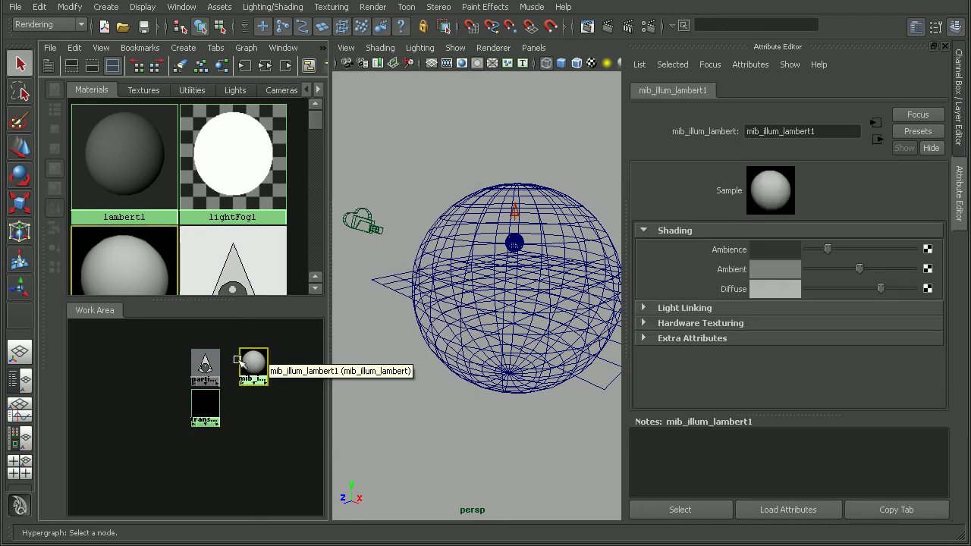
click(877, 141)
middle_drag(719, 267, 749, 266)
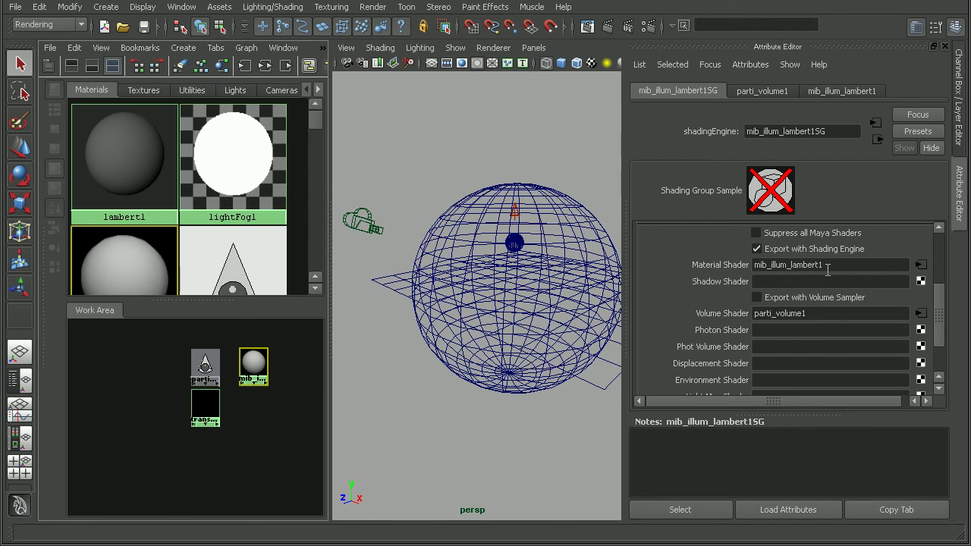
middle_drag(205, 409, 733, 267)
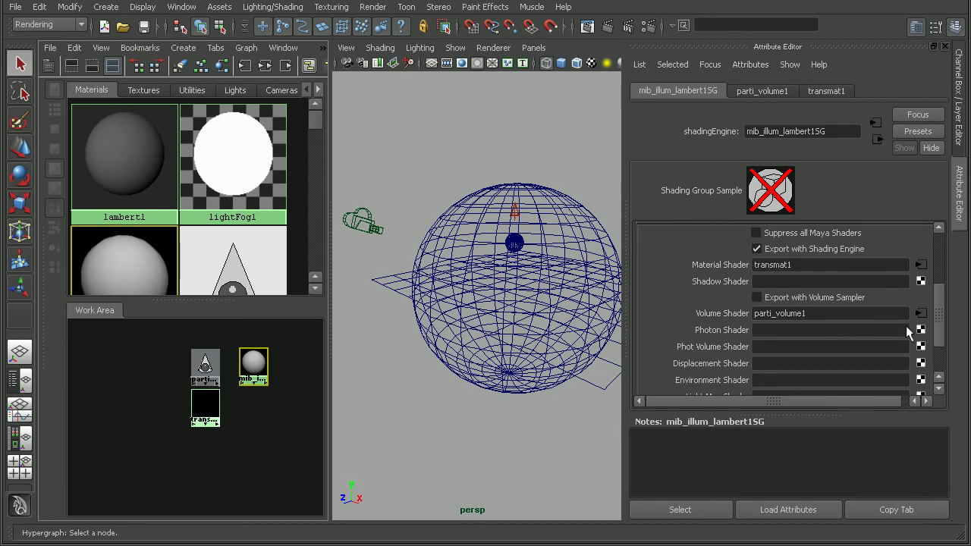
- Review the shading group's custom shaders and render the scene in mental ray with the transparent volume sphere
scroll(941, 334, up, 5)
scroll(941, 333, down, 5)
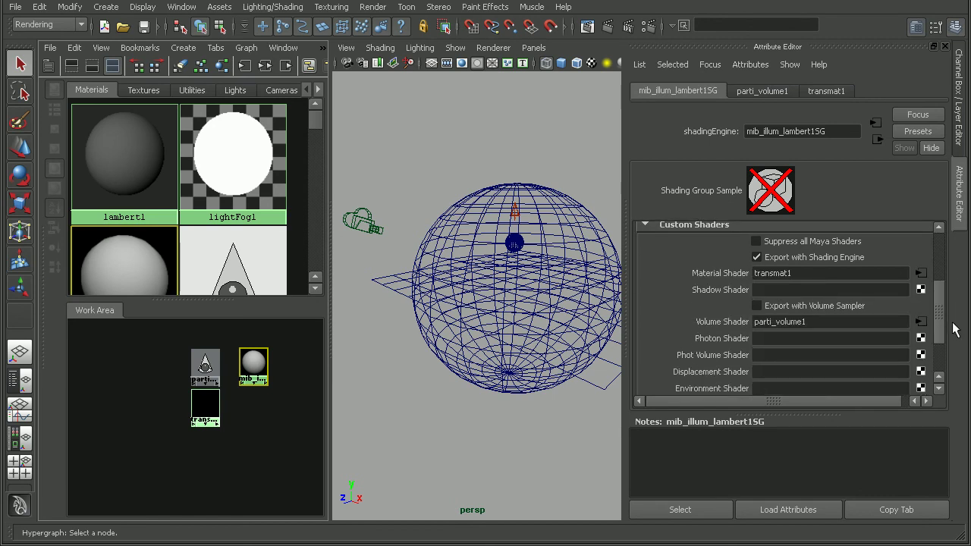
click(590, 28)
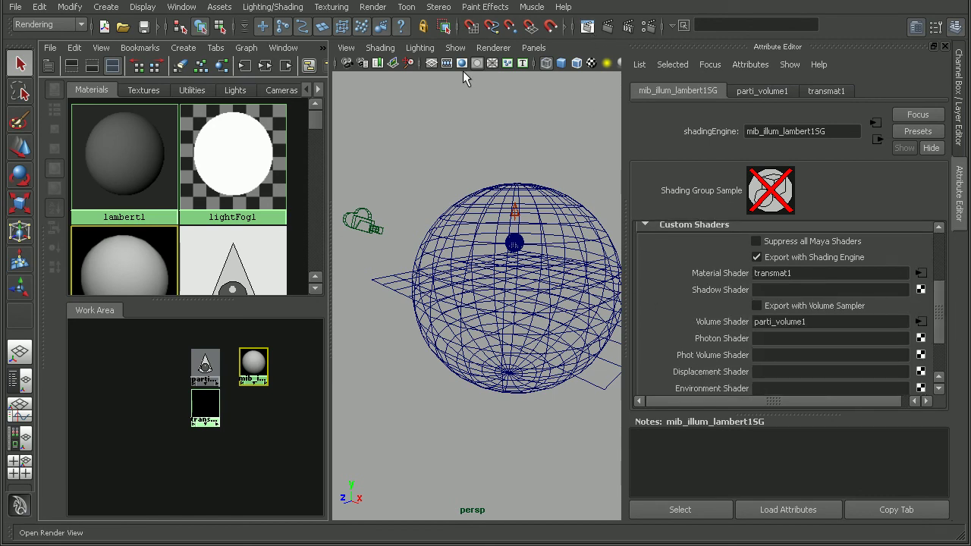
click(206, 79)
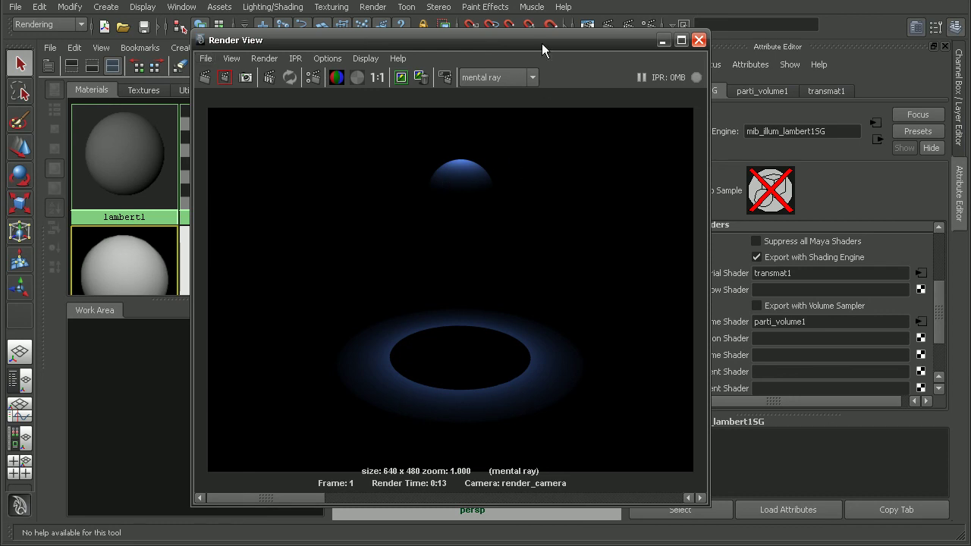
- Brighten the Scatter color of parti_volume1 to light grey and render the scene again
drag(542, 41, 662, 11)
drag(203, 368, 173, 360)
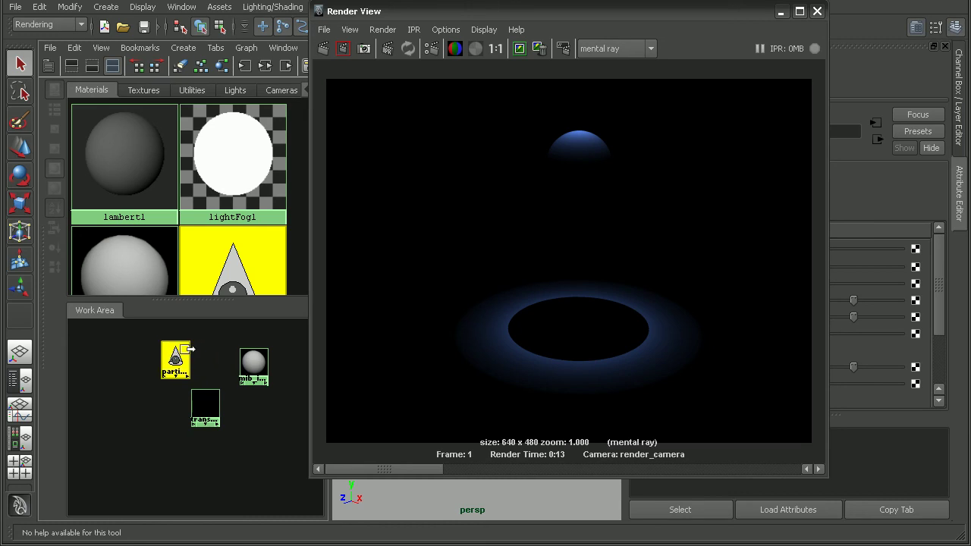
drag(604, 11, 387, 15)
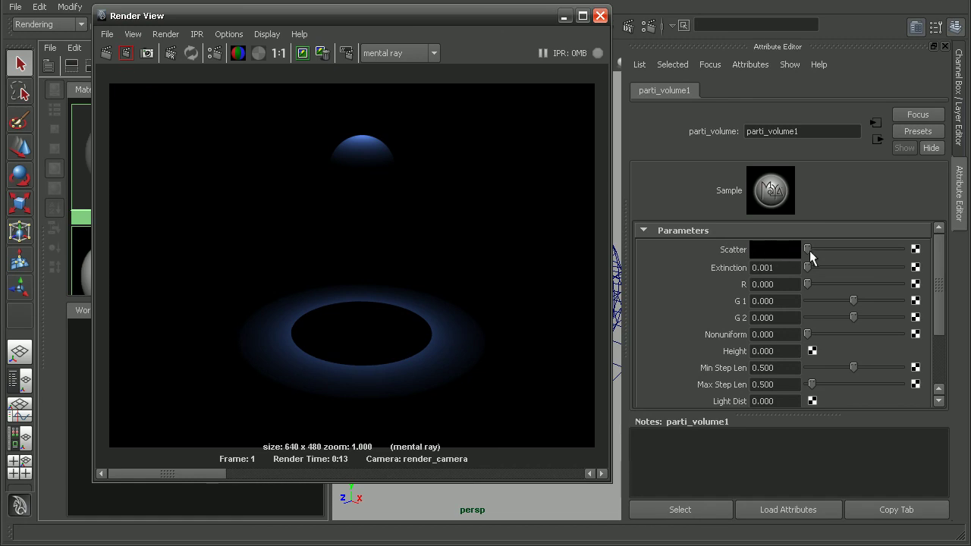
drag(809, 252, 879, 251)
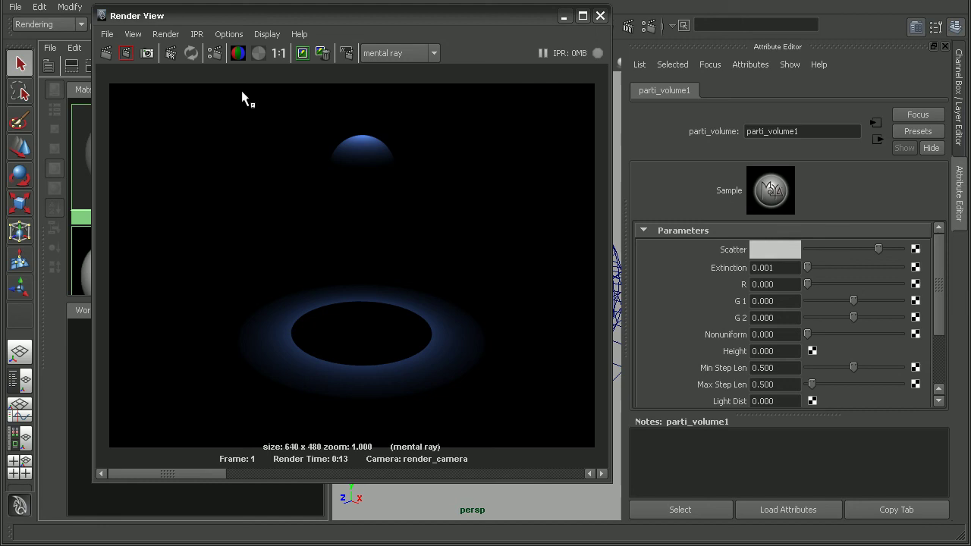
click(99, 56)
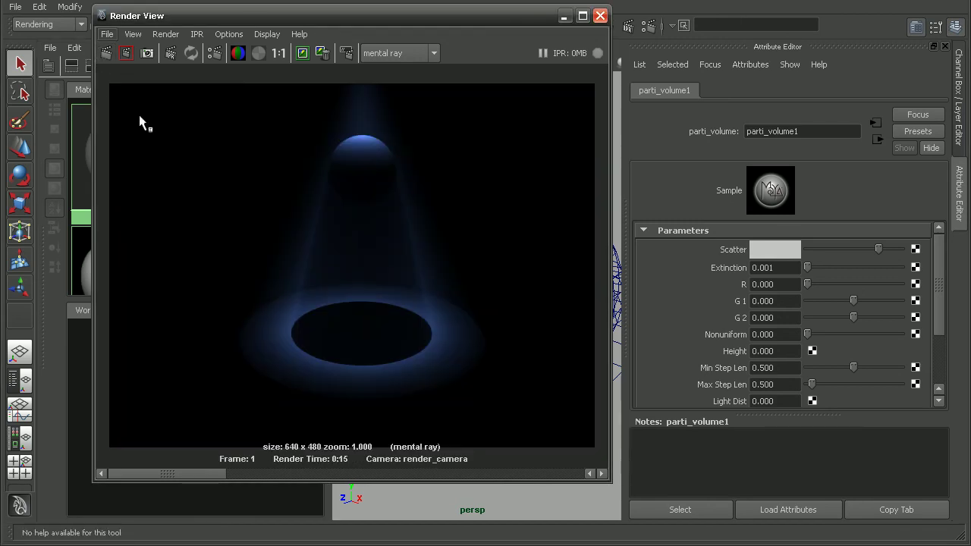
- Examine the mental ray render up close for grain in the spotlight beam, around the ball and along the floor shadow's edge
scroll(345, 275, up, 3)
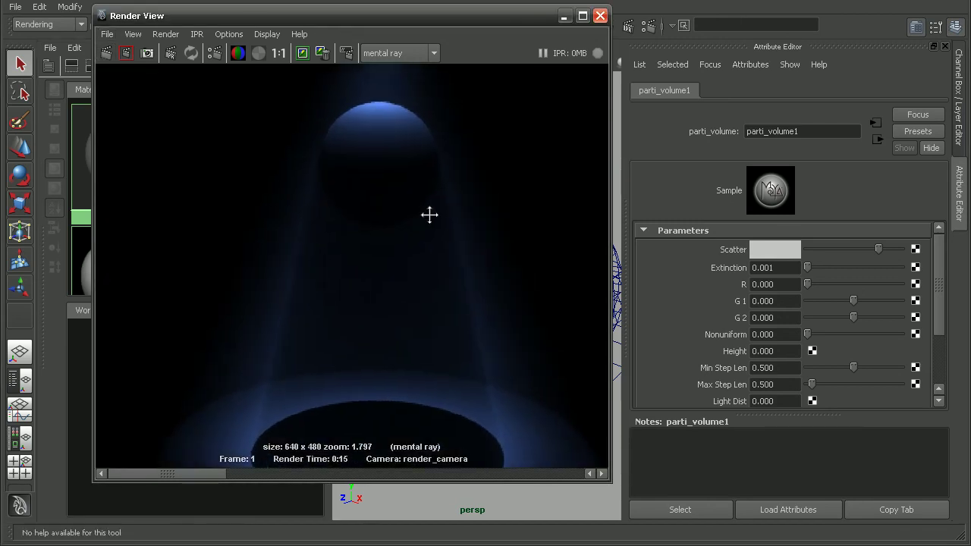
scroll(479, 308, up, 3)
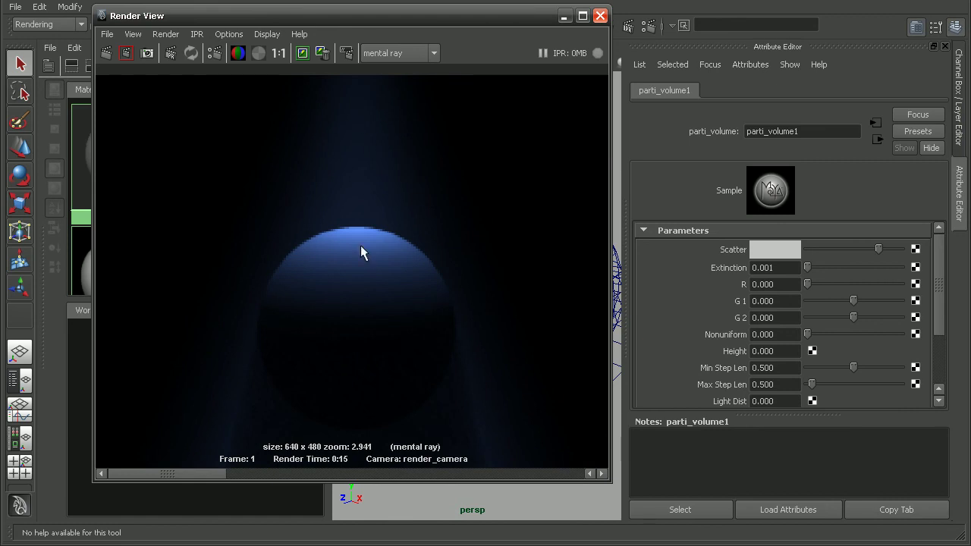
alt+middle_drag(439, 313, 374, 83)
scroll(455, 235, up, 1)
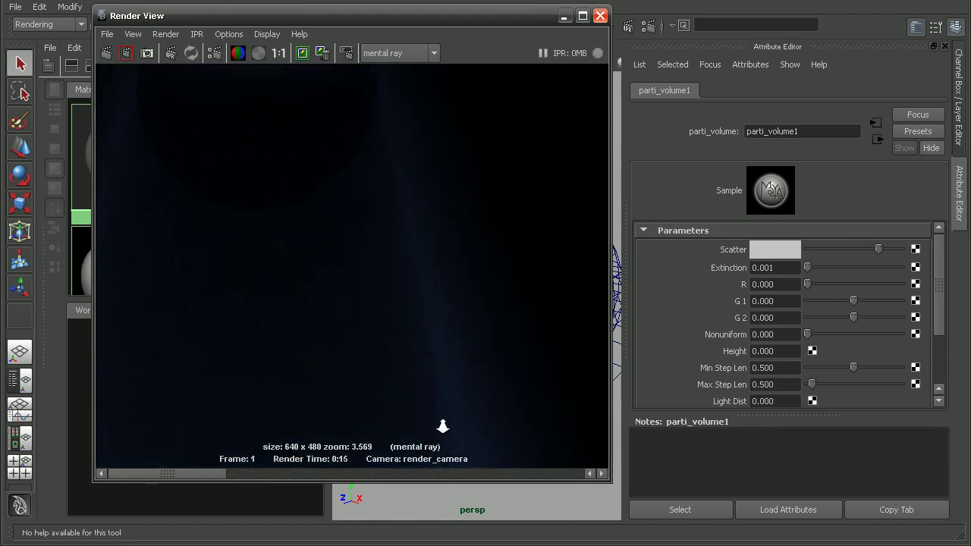
scroll(444, 425, down, 1)
alt+middle_drag(408, 297, 436, 150)
scroll(463, 212, up, 2)
alt+middle_drag(451, 271, 567, 303)
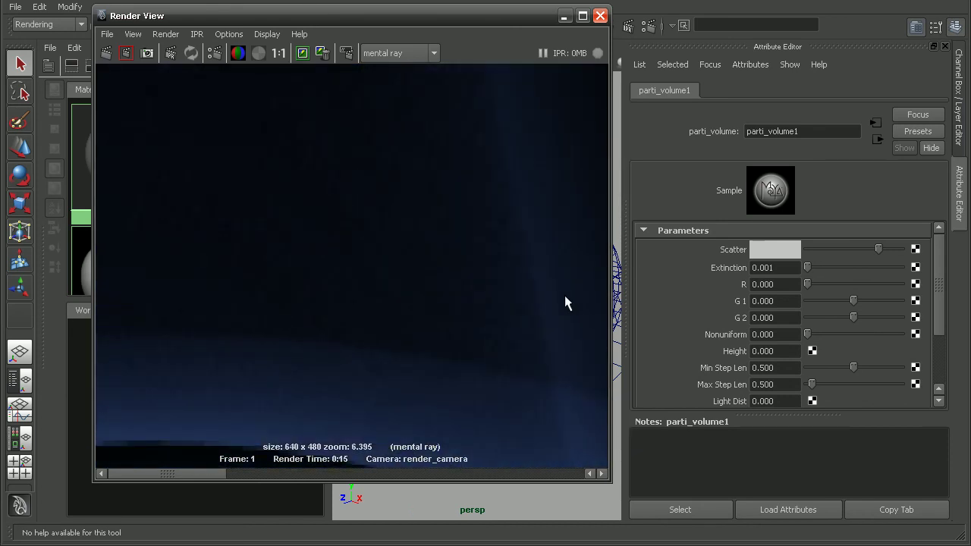
scroll(513, 281, up, 2)
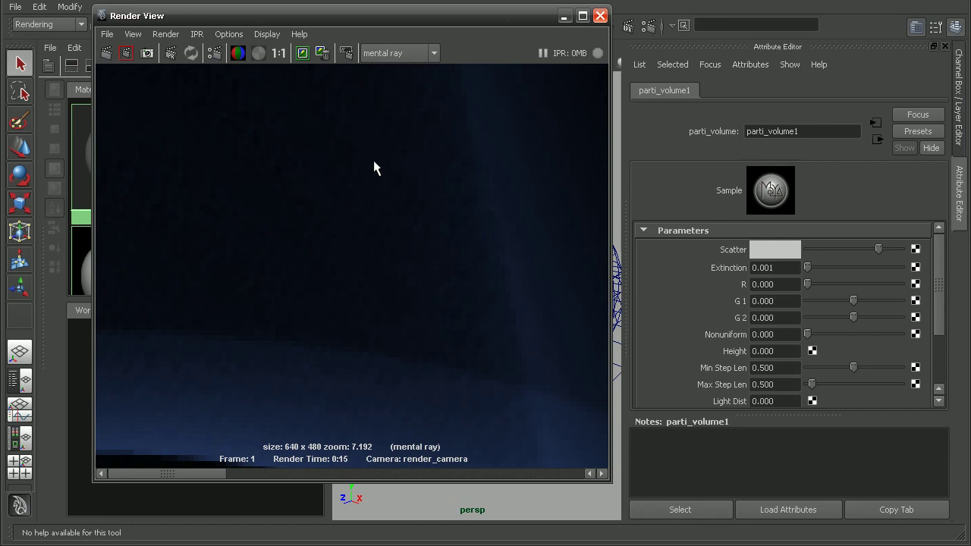
scroll(472, 318, down, 2)
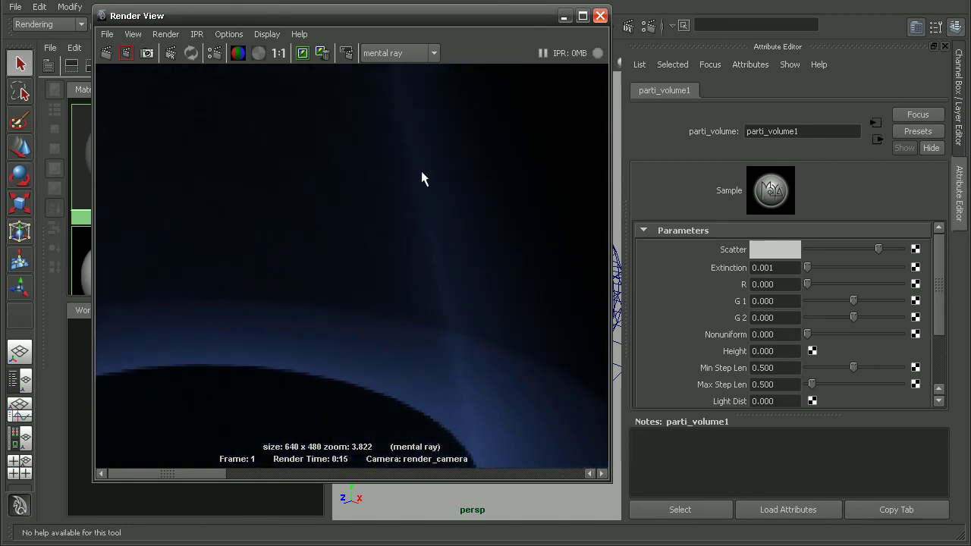
scroll(421, 178, down, 3)
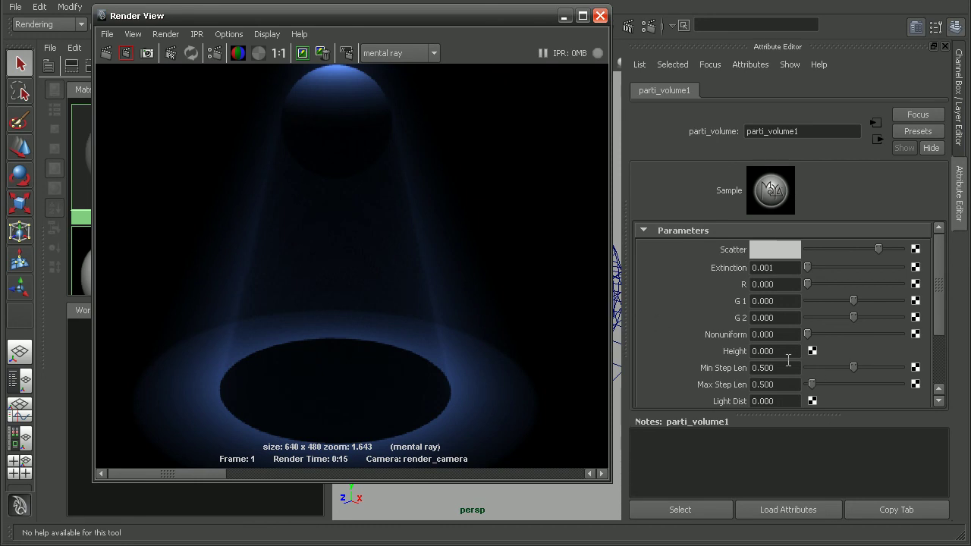
- Set the Min Step Len of parti_volume1 to 0.050 and render the scene again
drag(762, 368, 797, 369)
text(050)
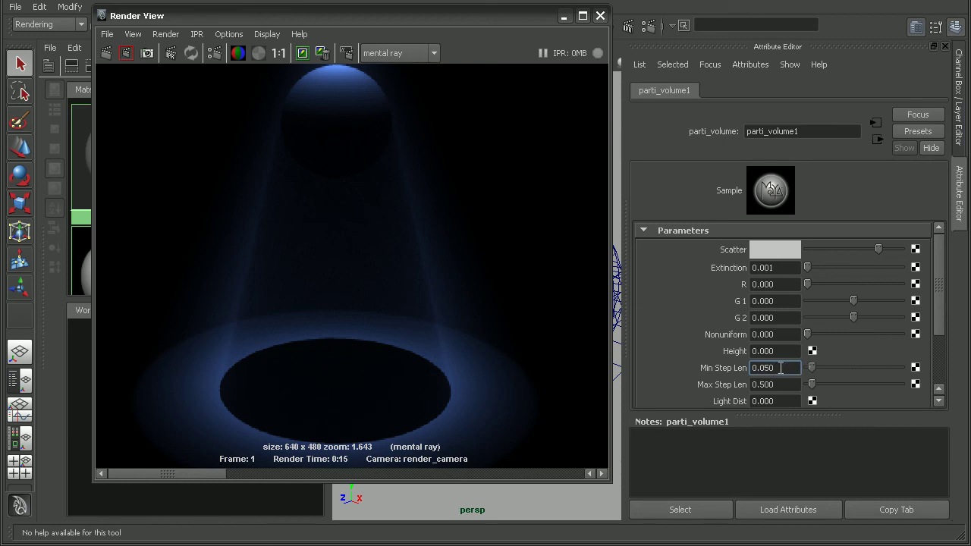
click(107, 52)
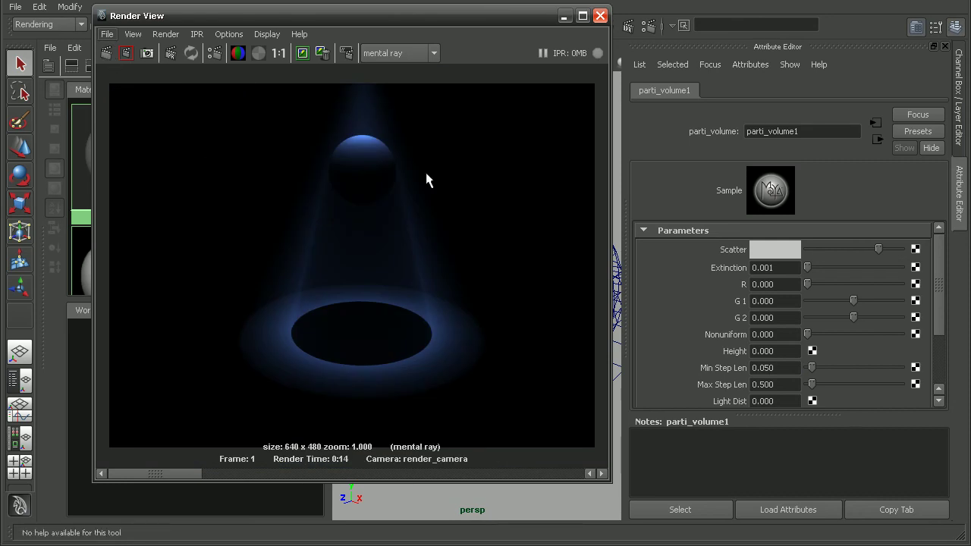
- Inspect the new render's fog and shadow edge up close, compare it with the stored image, and return to actual size
scroll(357, 206, up, 10)
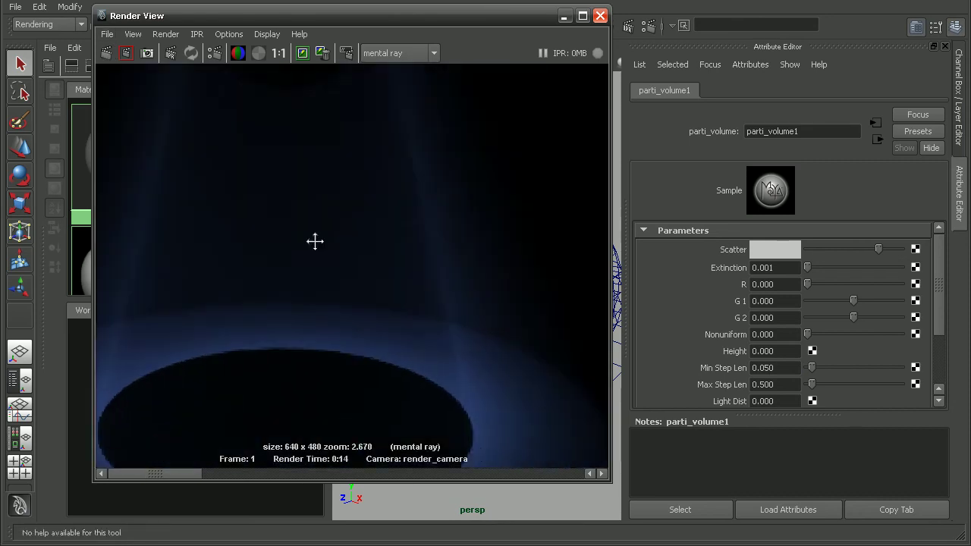
scroll(531, 228, up, 1)
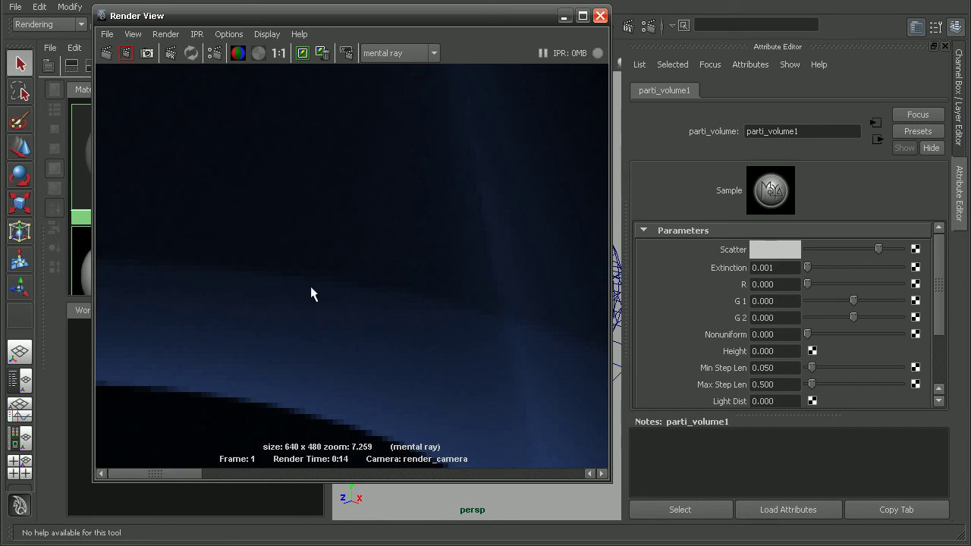
drag(166, 474, 138, 474)
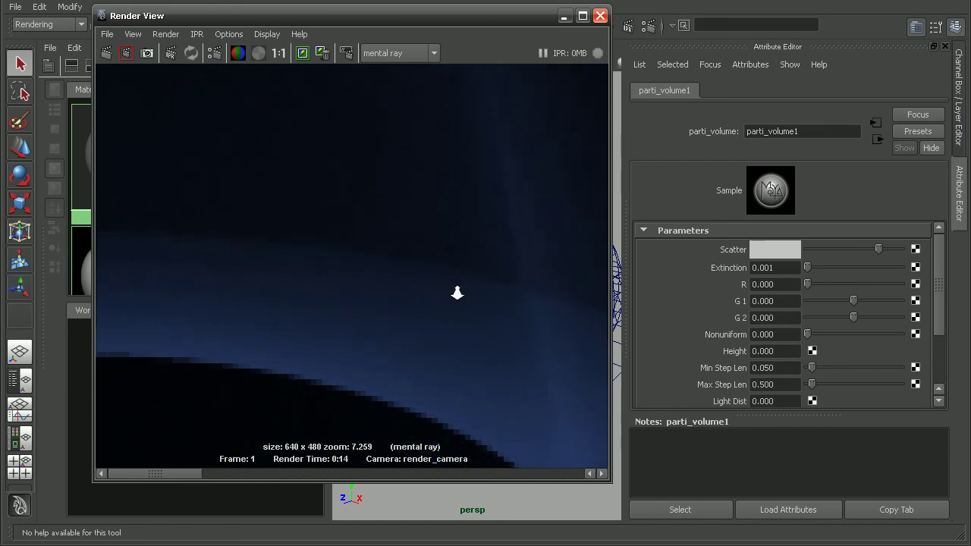
scroll(457, 293, down, 5)
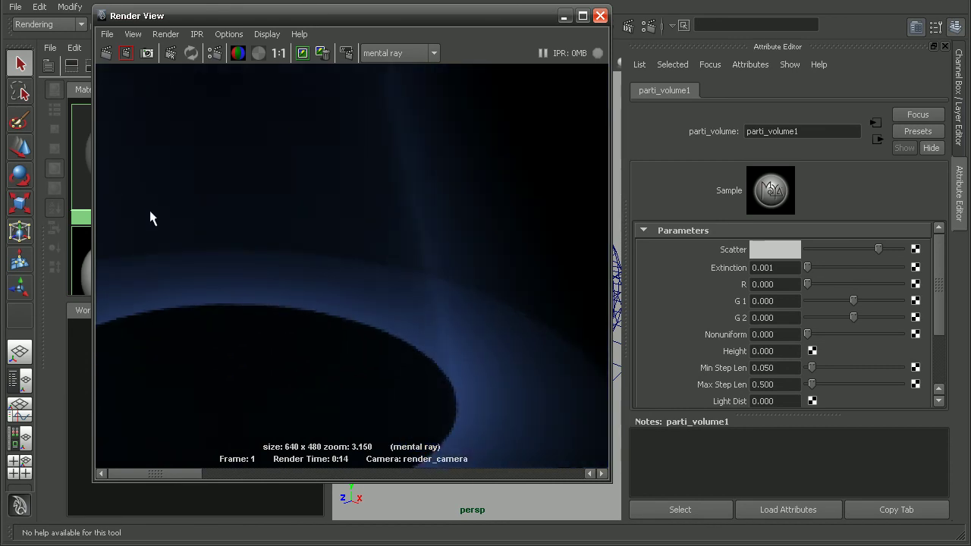
alt+middle_drag(150, 215, 390, 245)
click(278, 52)
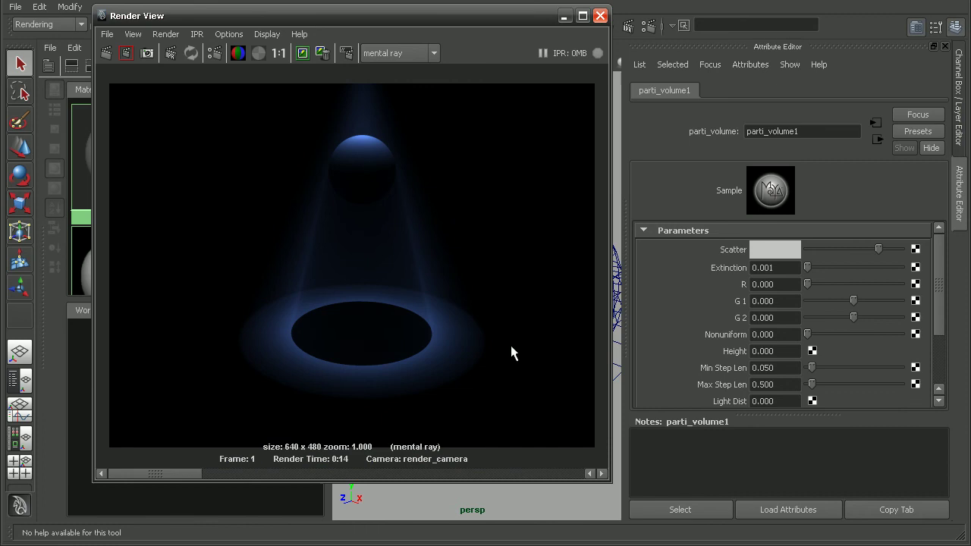
- Compare the stored Maya Software render of the spotlight fog with the stored mental ray renders
drag(179, 474, 351, 472)
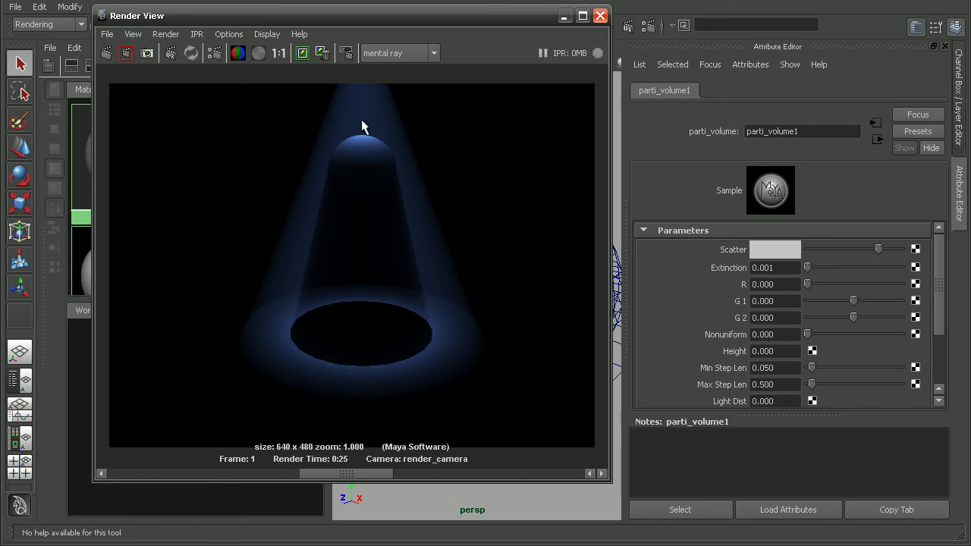
drag(340, 472, 270, 475)
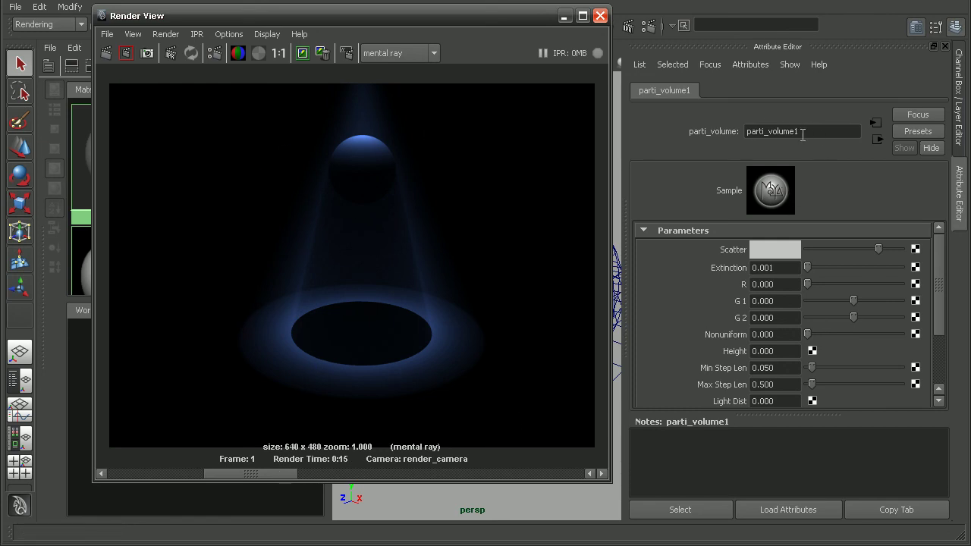
drag(273, 474, 331, 475)
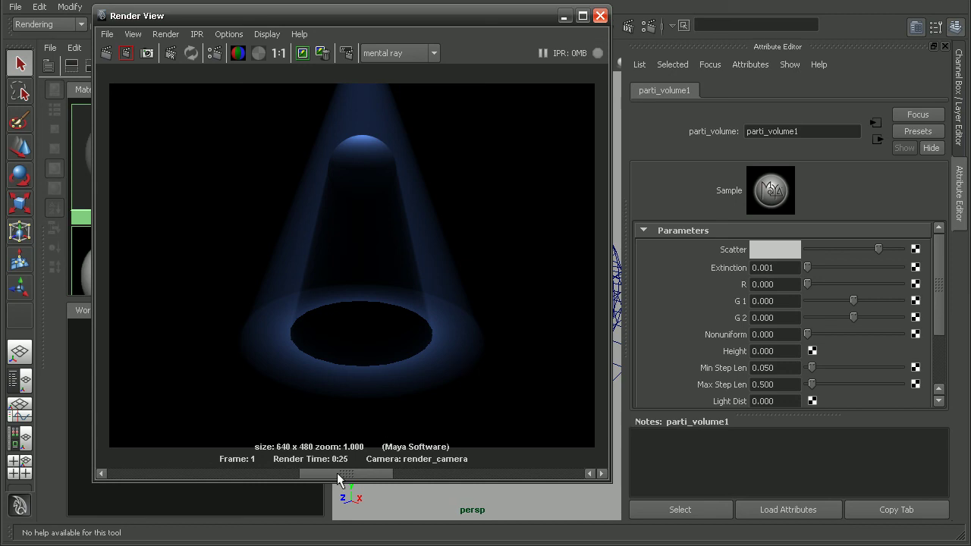
drag(337, 473, 279, 470)
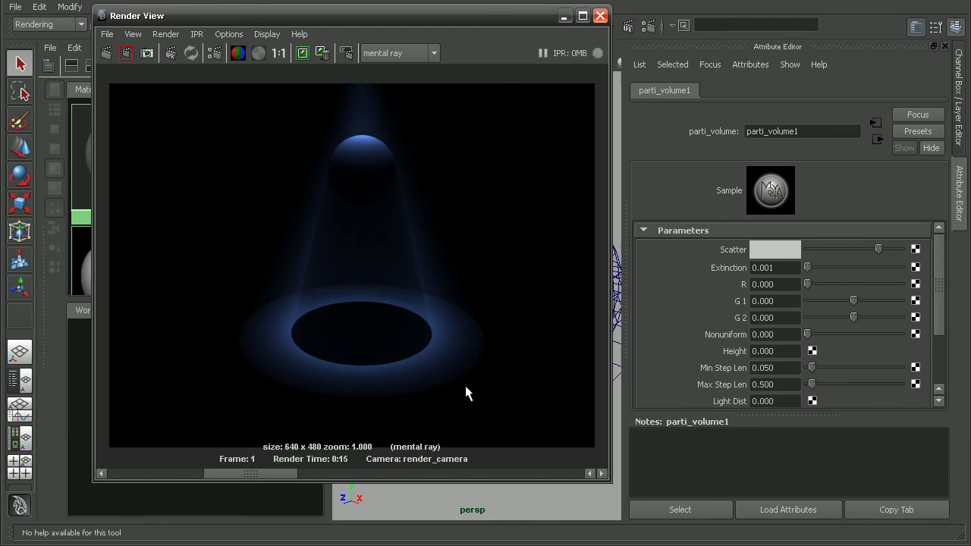